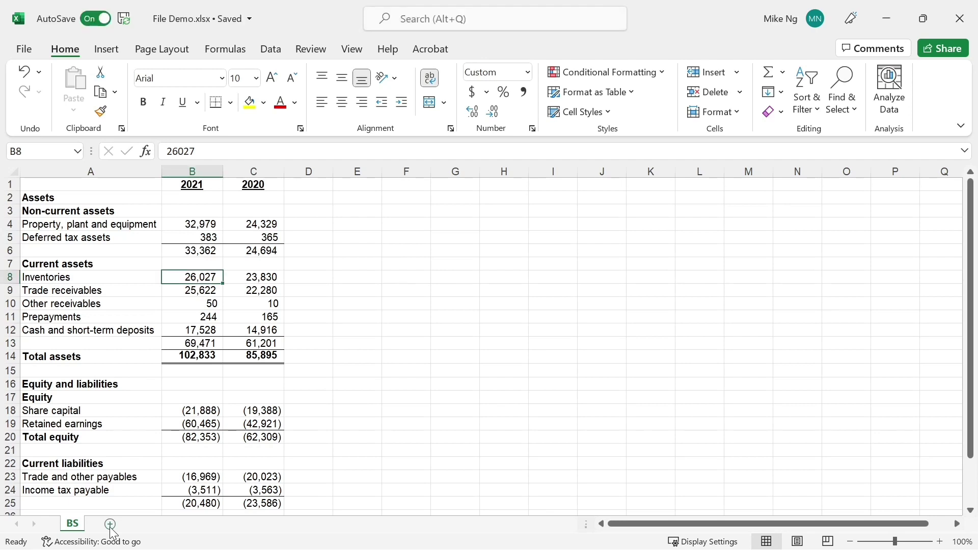
Step: Add a new worksheet and name it CFS
{"action": "left_click", "coordinate": [111, 524]}
{"action": "double_click", "coordinate": [111, 525]}
{"action": "type", "text": "C"}
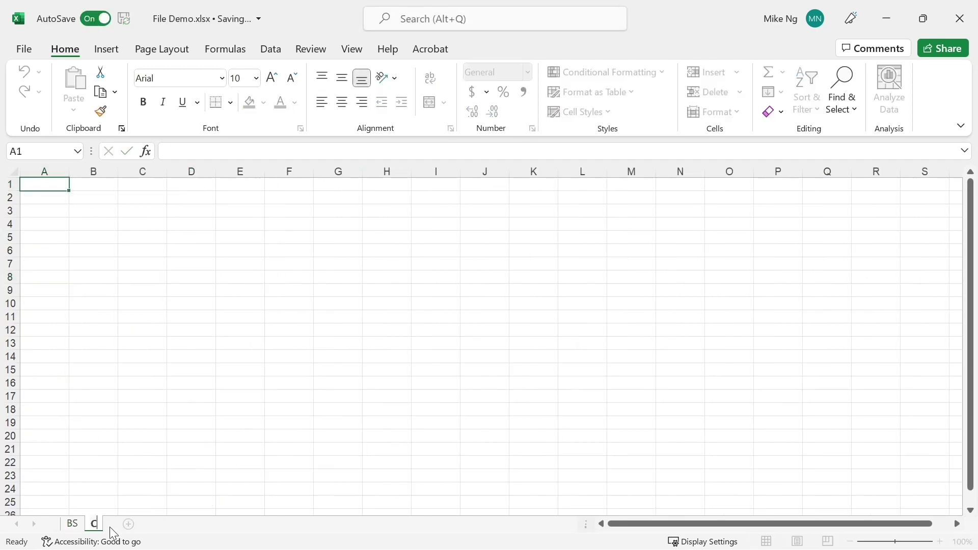
{"action": "type", "text": "FS"}
{"action": "key", "text": "Return"}
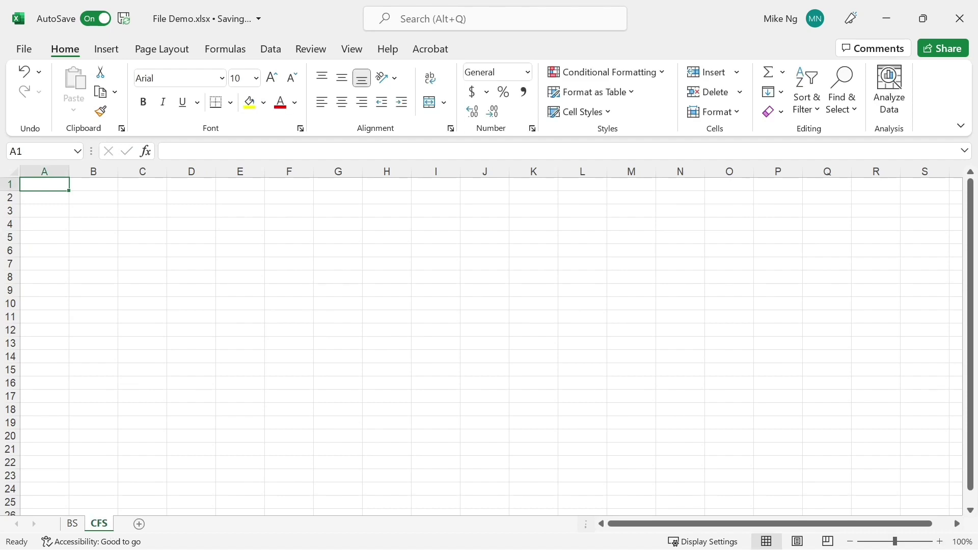
Step: Copy the cash flow statement line items from the other open window into CFS starting at A6, and fit column A to the text
{"action": "key", "text": "alt+Tab"}
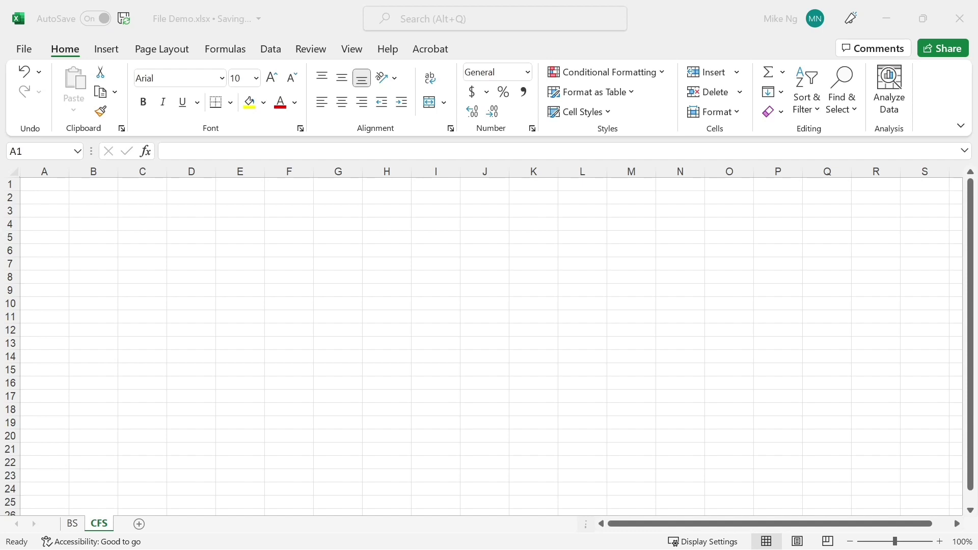
{"action": "key", "text": "ctrl+c"}
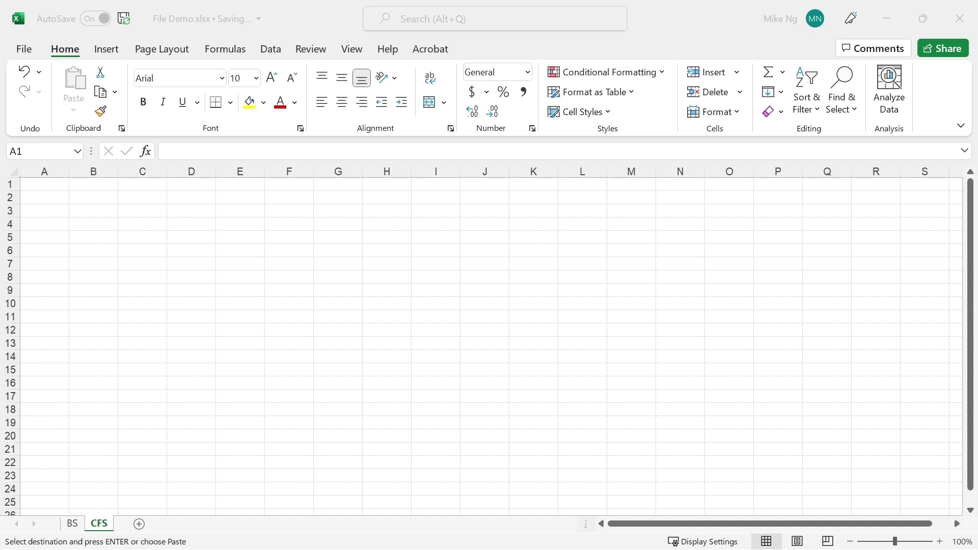
{"action": "left_click", "coordinate": [42, 250]}
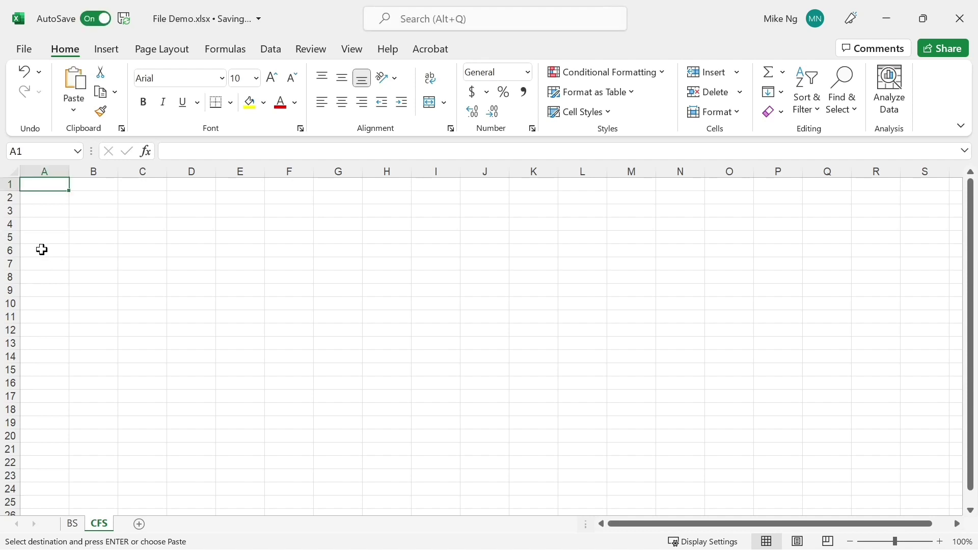
{"action": "left_click", "coordinate": [42, 250]}
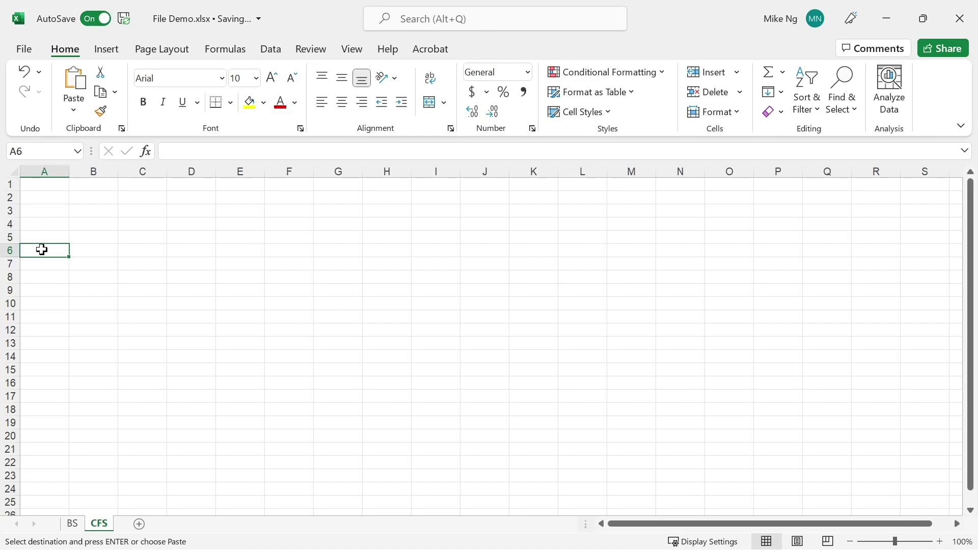
{"action": "key", "text": "ctrl+v"}
{"action": "left_click_drag", "start_coordinate": [68, 175], "coordinate": [69, 175]}
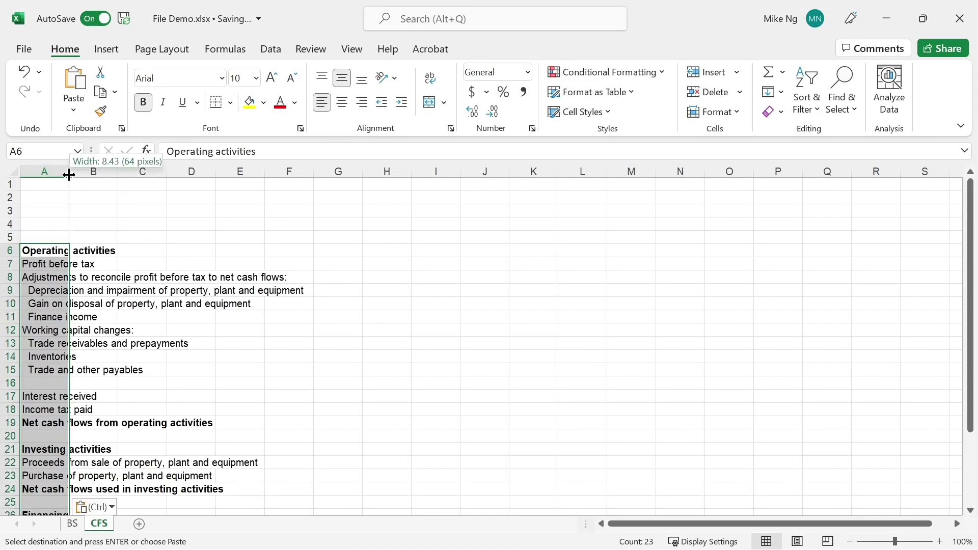
{"action": "double_click", "coordinate": [69, 174]}
{"action": "left_click", "coordinate": [338, 251]}
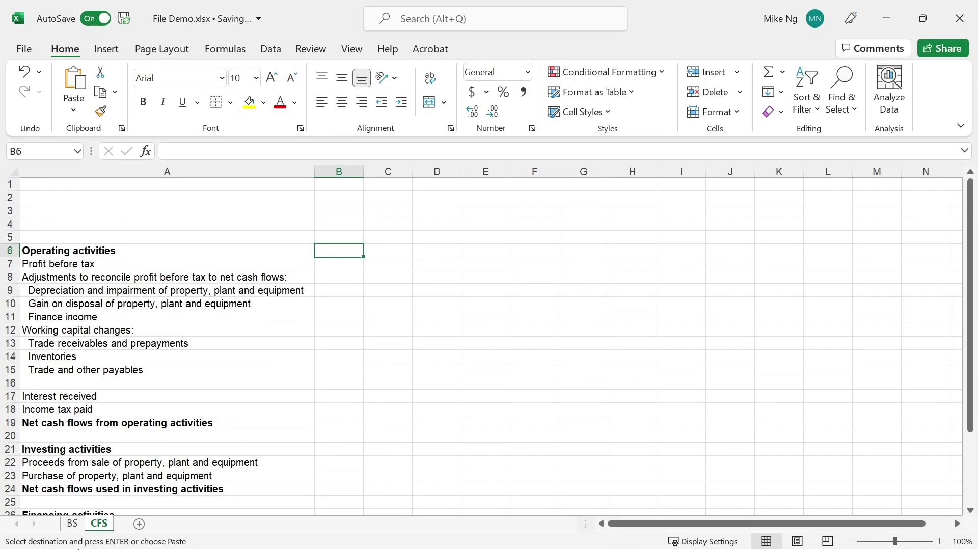
Step: Copy the individual asset, equity and liability line names from the BS sheet and paste them as transposed values at E1 of CFS
{"action": "left_click", "coordinate": [73, 524]}
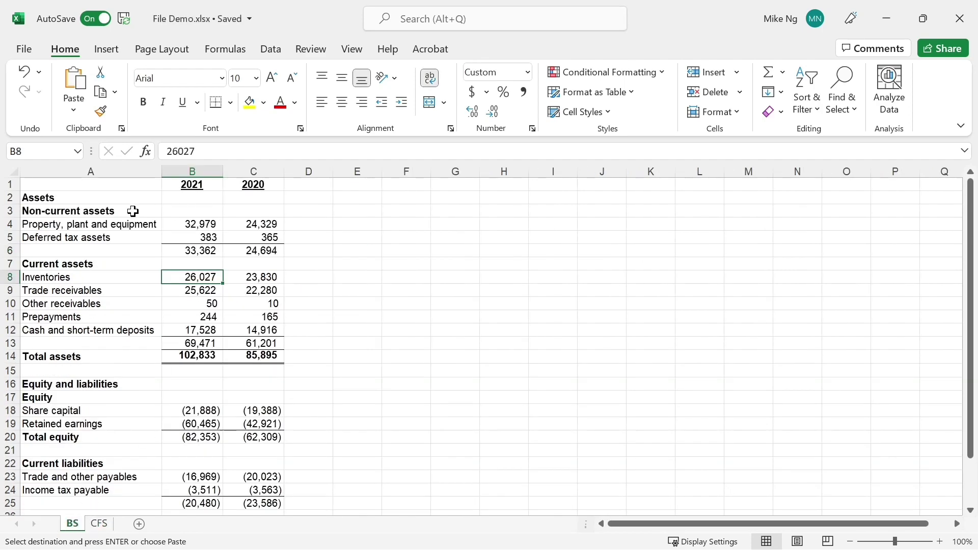
{"action": "left_click_drag", "start_coordinate": [130, 224], "coordinate": [127, 237]}
{"action": "left_click_drag", "start_coordinate": [83, 279], "coordinate": [80, 330]}
{"action": "left_click_drag", "start_coordinate": [76, 405], "coordinate": [76, 423]}
{"action": "left_click_drag", "start_coordinate": [77, 476], "coordinate": [77, 490]}
{"action": "left_click", "coordinate": [99, 524]}
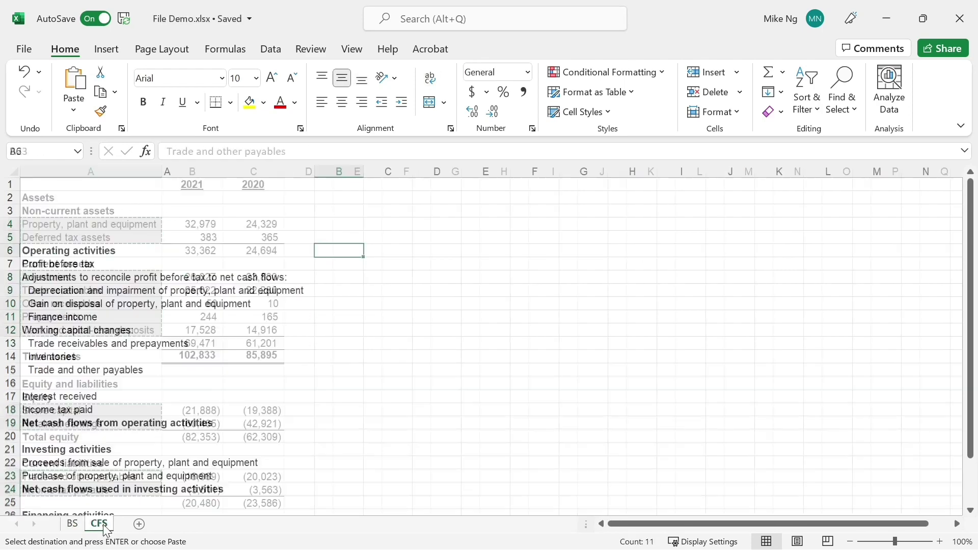
{"action": "left_click", "coordinate": [486, 185]}
{"action": "key", "text": "ctrl+alt+v"}
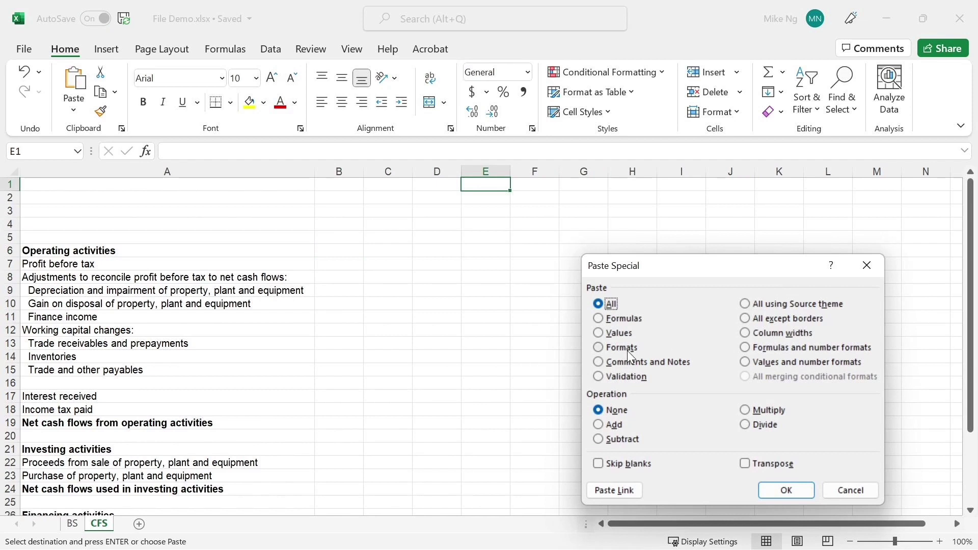
{"action": "left_click", "coordinate": [774, 464]}
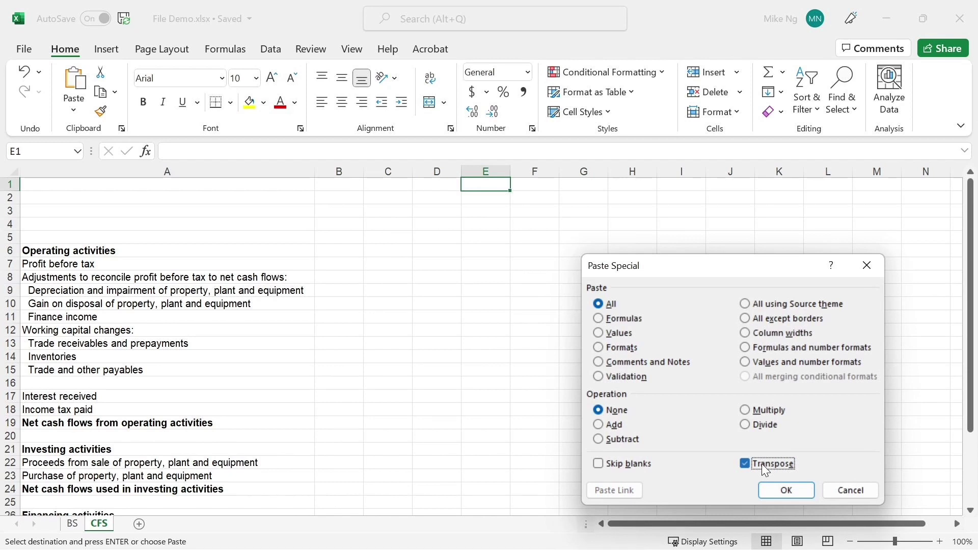
{"action": "left_click", "coordinate": [624, 333]}
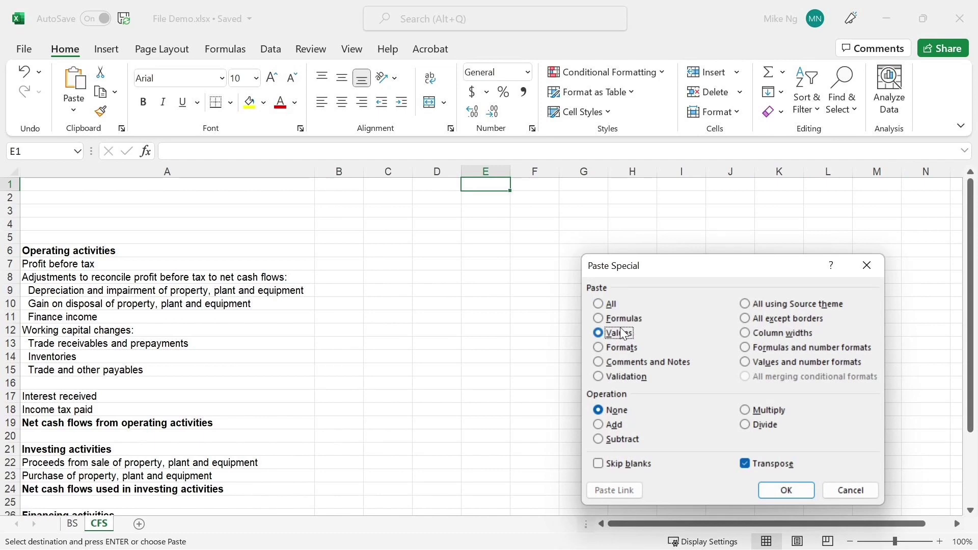
{"action": "left_click", "coordinate": [805, 491]}
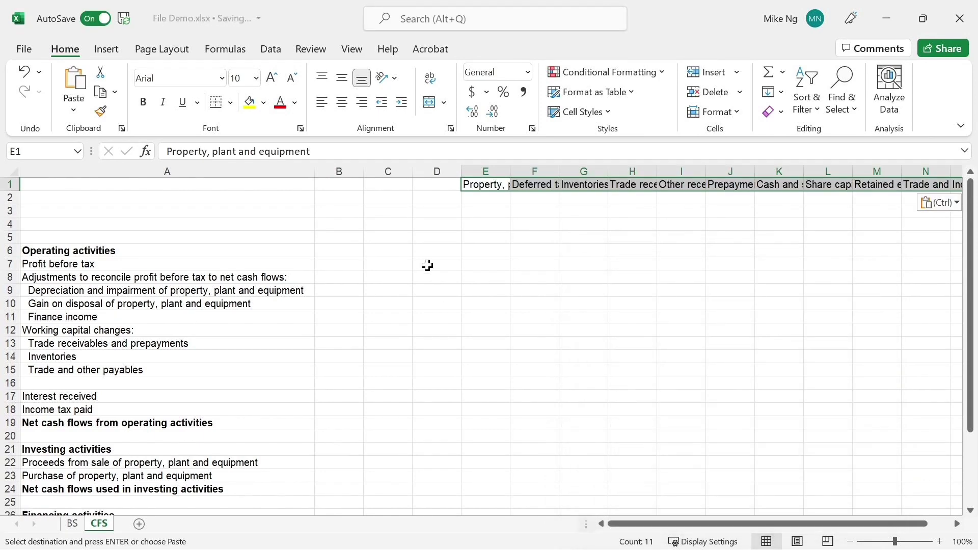
Step: Wrap the pasted headings in row 1 and center them horizontally and vertically
{"action": "left_click", "coordinate": [431, 79]}
{"action": "left_click", "coordinate": [342, 102]}
{"action": "left_click", "coordinate": [342, 78]}
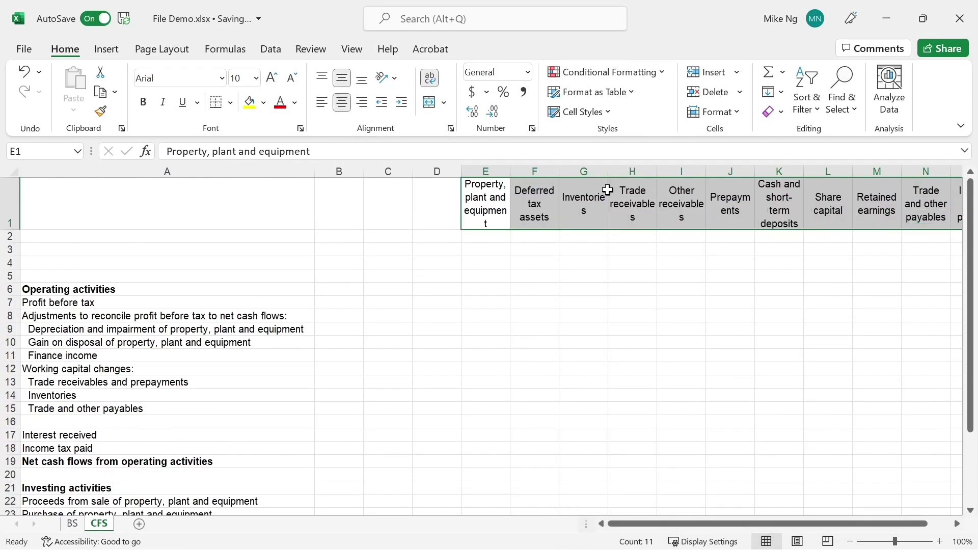
Step: Format columns B to O with the comma style and no decimal places
{"action": "left_click_drag", "start_coordinate": [524, 262], "coordinate": [954, 312]}
{"action": "left_click_drag", "start_coordinate": [957, 171], "coordinate": [339, 172]}
{"action": "left_click", "coordinate": [524, 92]}
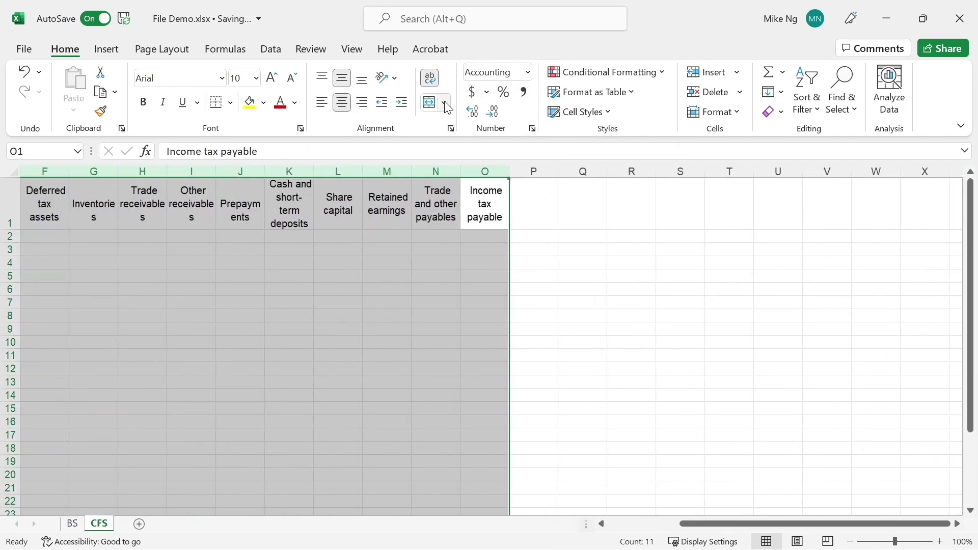
{"action": "left_click", "coordinate": [493, 112]}
{"action": "left_click_drag", "start_coordinate": [484, 290], "coordinate": [7, 278]}
Step: Enter the row labels CY, PY, Movement and Variance in C2 to C5
{"action": "left_click", "coordinate": [327, 235]}
{"action": "left_click", "coordinate": [401, 237]}
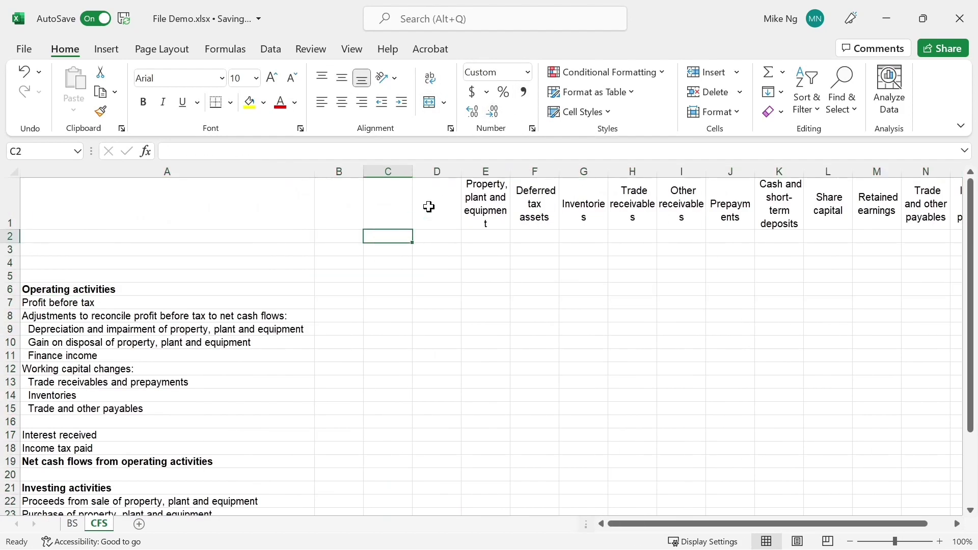
{"action": "left_click", "coordinate": [429, 207]}
{"action": "left_click", "coordinate": [401, 236]}
{"action": "type", "text": "CY"}
{"action": "key", "text": "Return"}
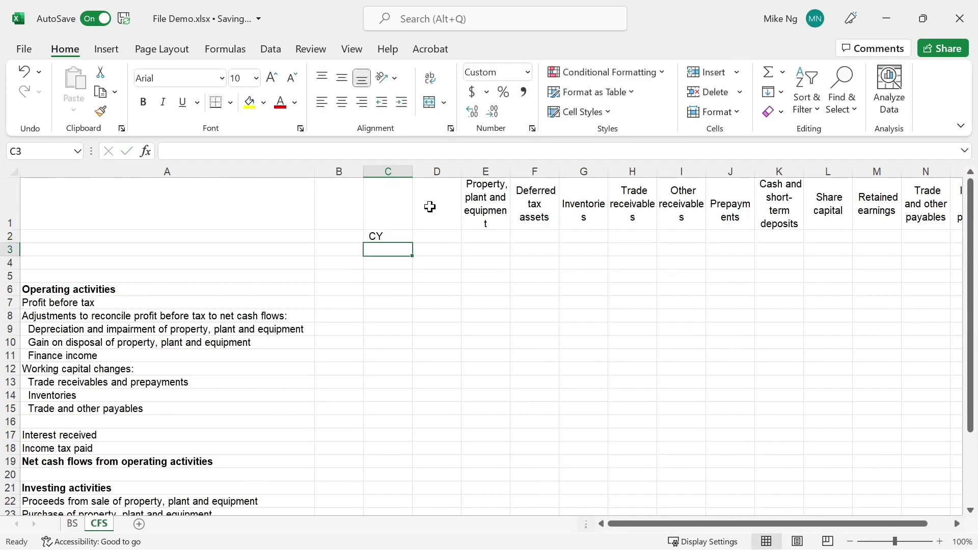
{"action": "type", "text": "PY"}
{"action": "key", "text": "Return"}
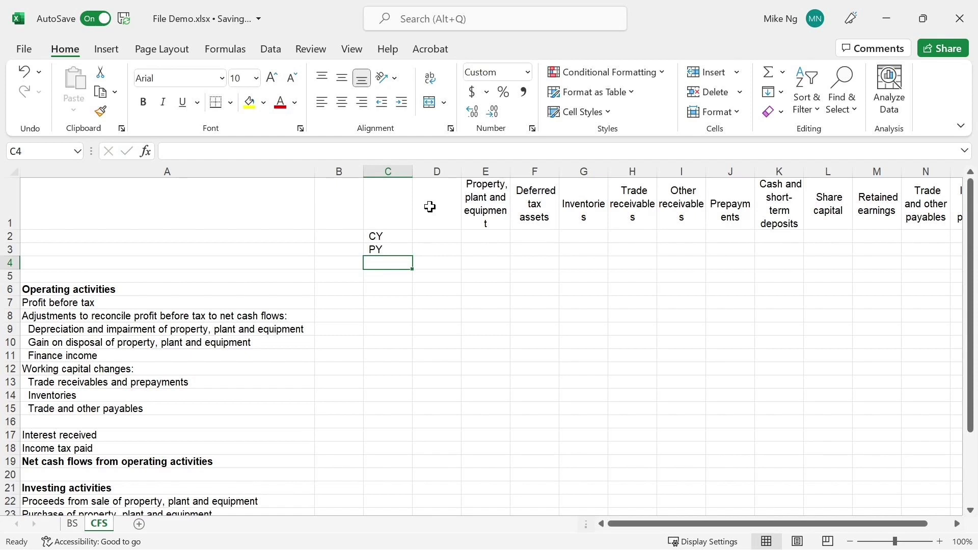
{"action": "type", "text": "Movement"}
{"action": "key", "text": "Return"}
{"action": "type", "text": "V"}
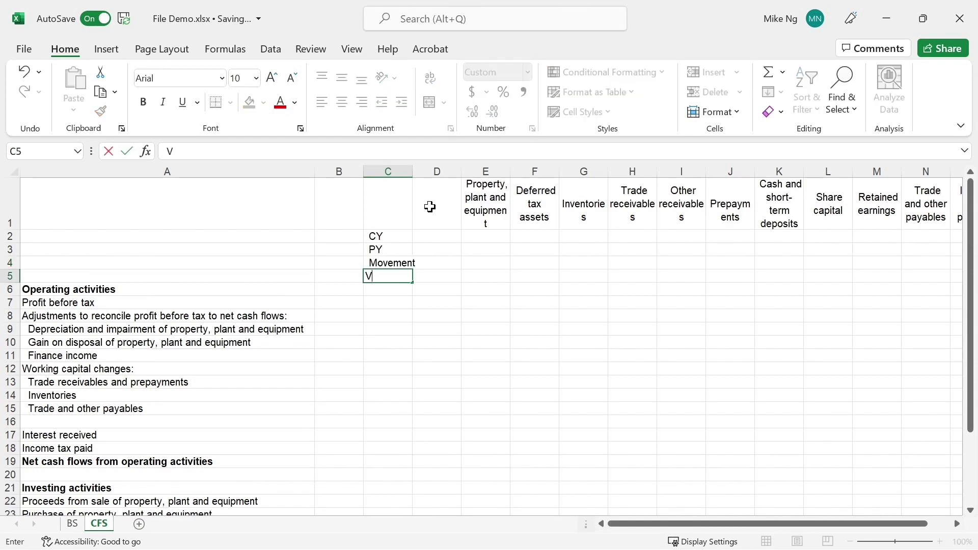
{"action": "type", "text": "ariance"}
{"action": "key", "text": "Return"}
Step: Enter the heading $ in B5 and center it
{"action": "key", "text": "Left"}
{"action": "key", "text": "Up"}
{"action": "type", "text": "$"}
{"action": "key", "text": "Return"}
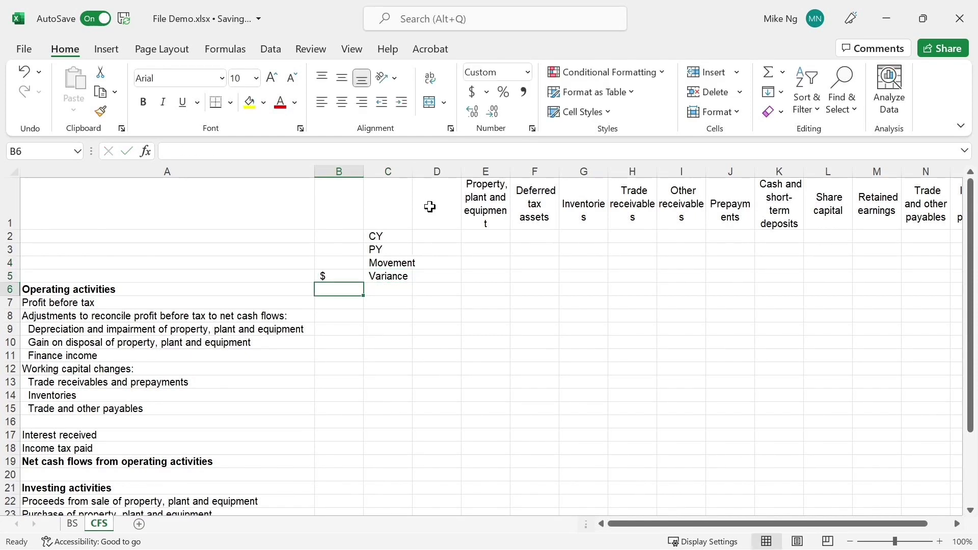
{"action": "key", "text": "Up"}
{"action": "left_click", "coordinate": [341, 102]}
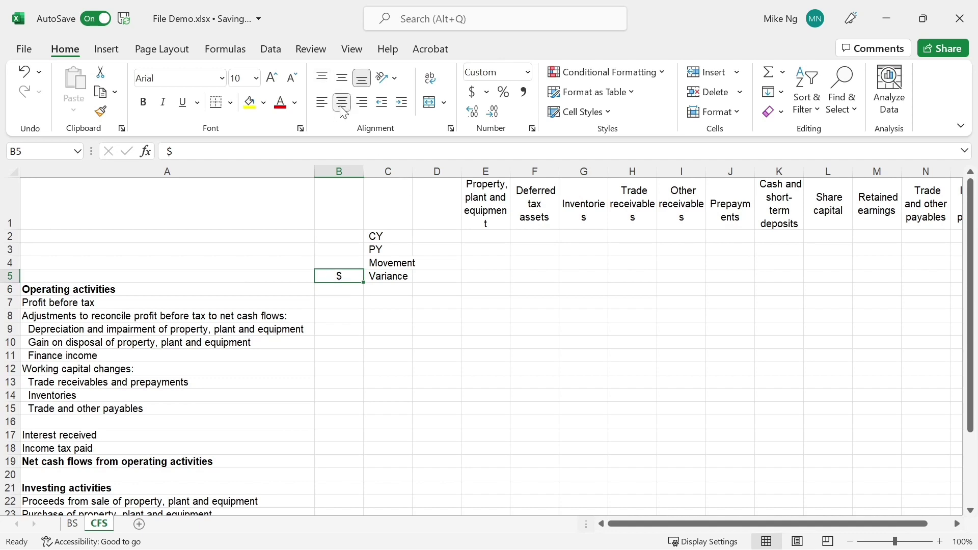
Step: Freeze the panes at C6 so rows 1 to 5 and columns A to B stay in view
{"action": "left_click", "coordinate": [393, 289]}
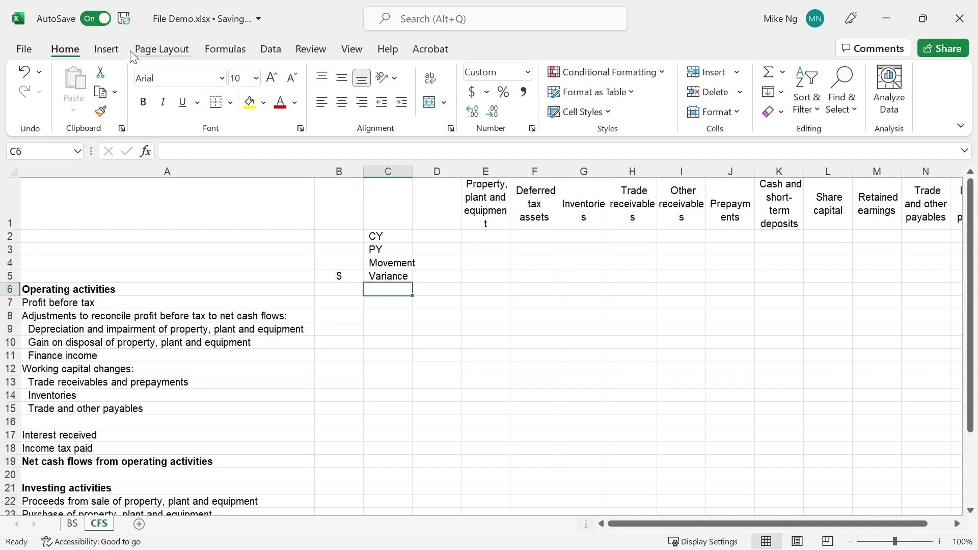
{"action": "left_click", "coordinate": [352, 49]}
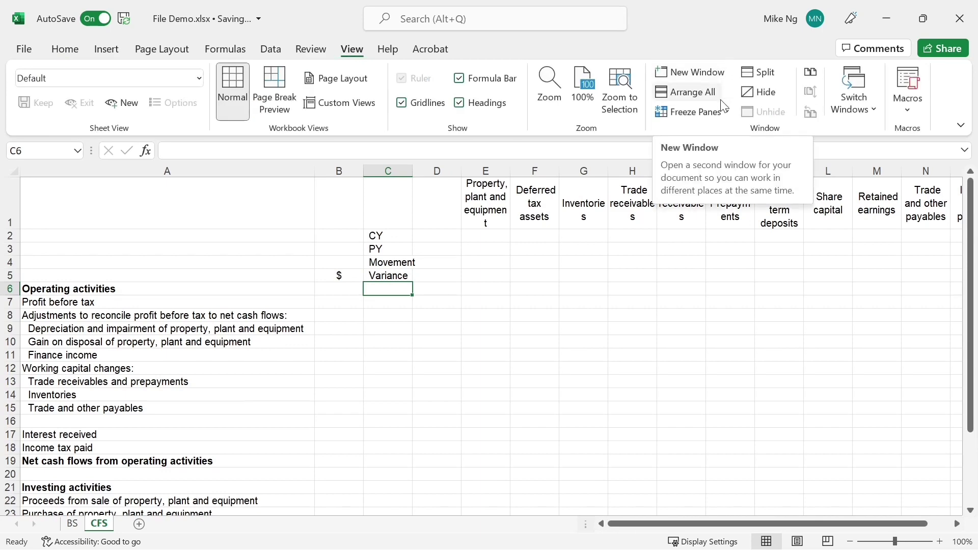
{"action": "left_click", "coordinate": [722, 112]}
{"action": "left_click", "coordinate": [712, 130]}
Step: Enter =SUMIFS(BS!$B:$B,BS!$A:$A,CFS!E$1) in E2 to bring in the current-year balance
{"action": "left_click", "coordinate": [485, 235]}
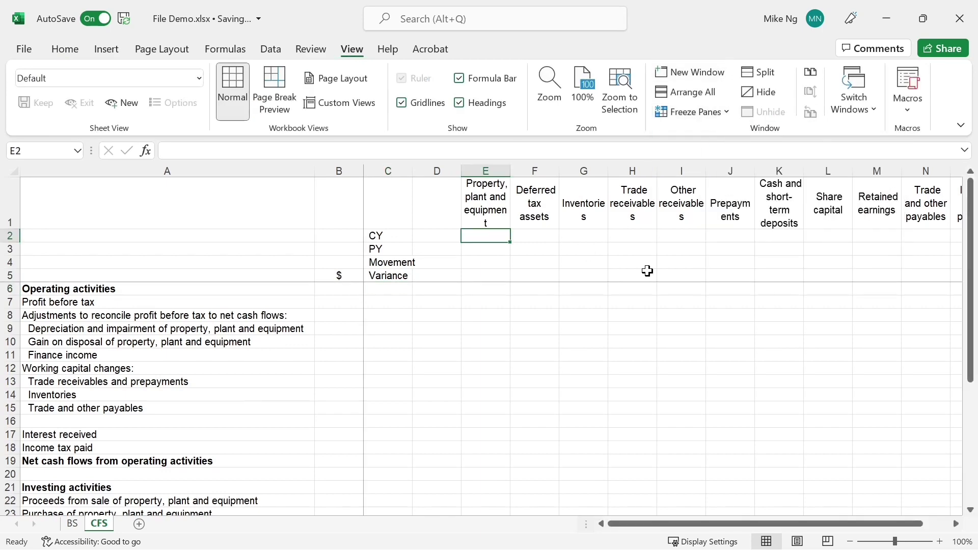
{"action": "type", "text": "=sumifs("}
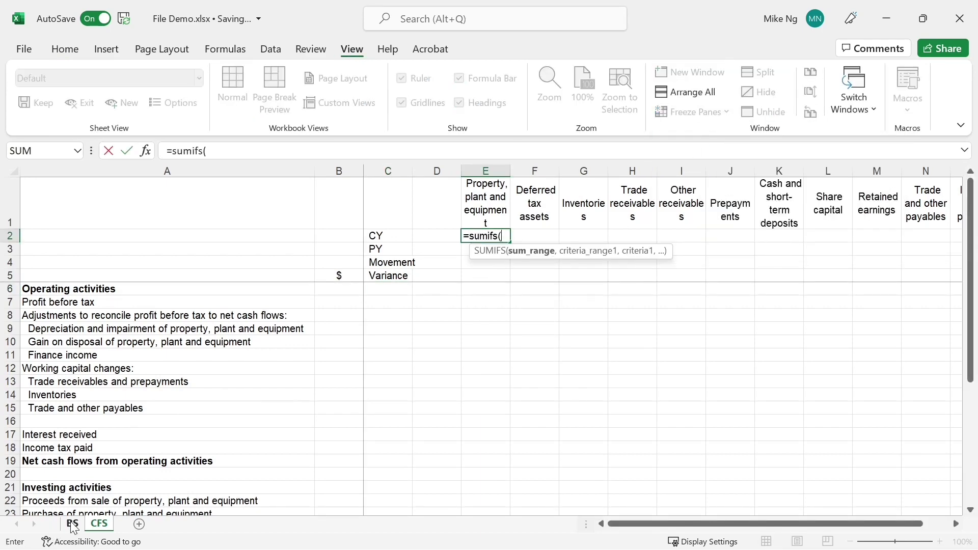
{"action": "left_click", "coordinate": [72, 523]}
{"action": "left_click", "coordinate": [198, 167]}
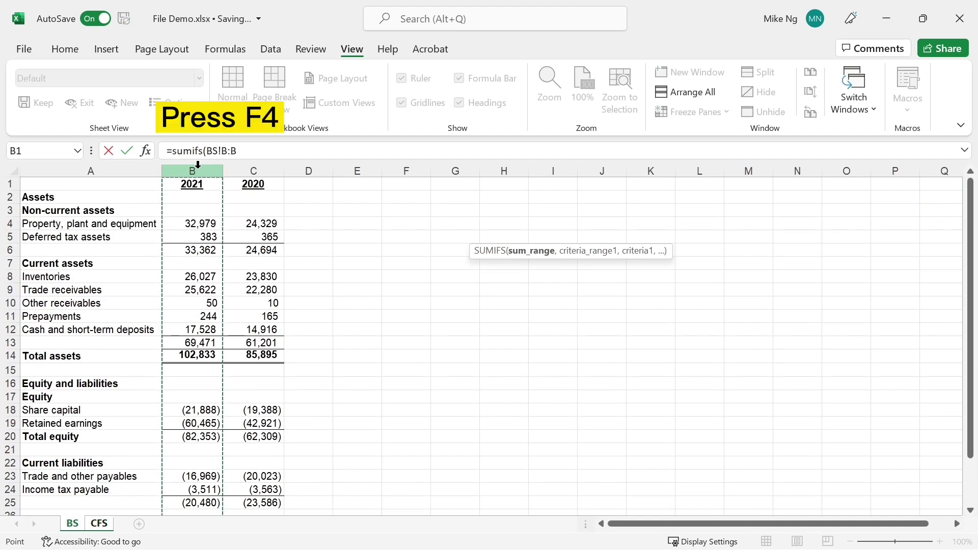
{"action": "key", "text": "F4"}
{"action": "type", "text": ","}
{"action": "left_click", "coordinate": [135, 166]}
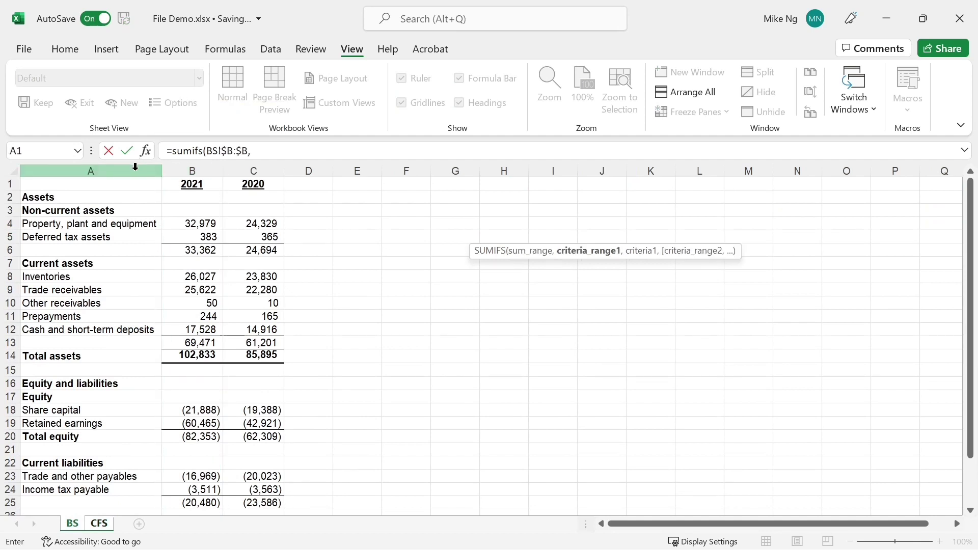
{"action": "key", "text": "F4"}
{"action": "type", "text": ","}
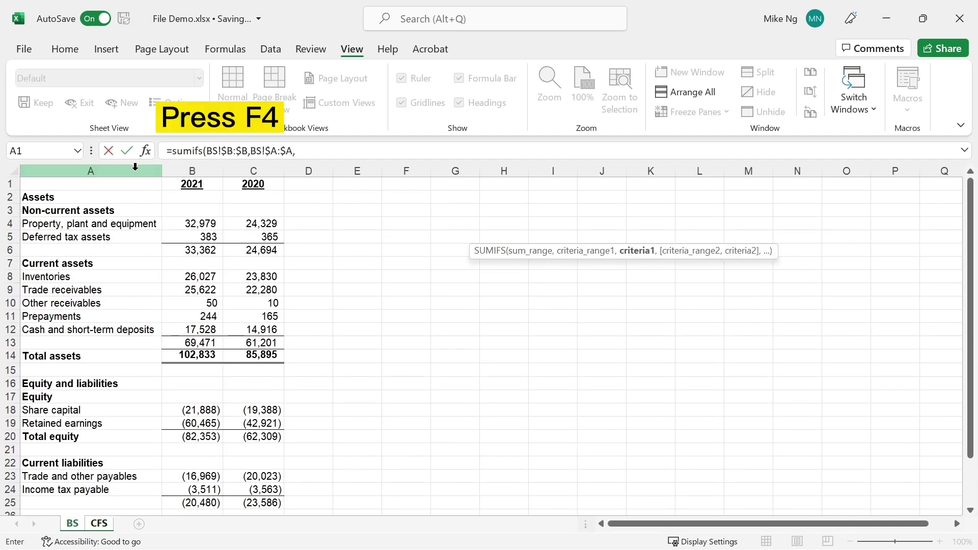
{"action": "left_click", "coordinate": [99, 524]}
{"action": "left_click", "coordinate": [486, 205]}
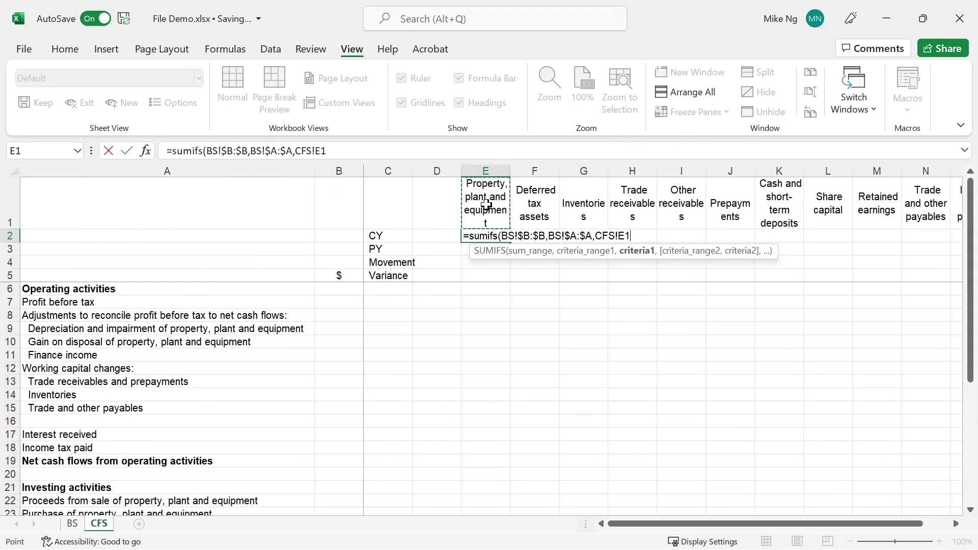
{"action": "key", "text": "F4"}
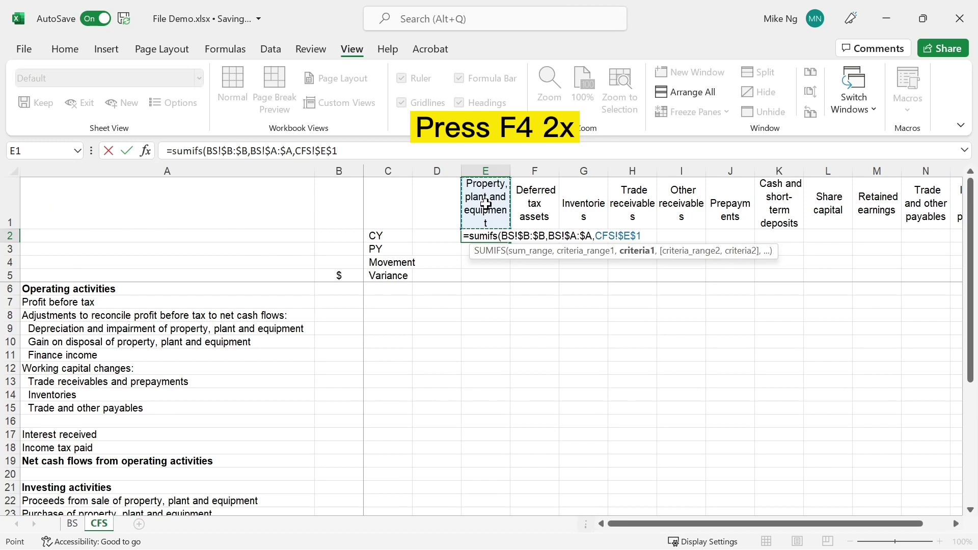
{"action": "key", "text": "F4"}
{"action": "key", "text": "ctrl+Return"}
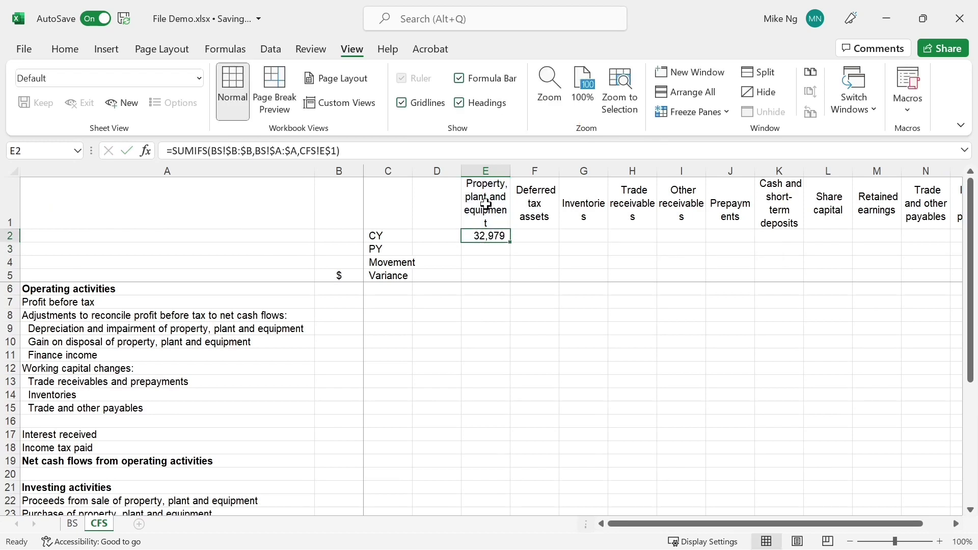
Step: Copy the SUMIFS formula from E2 across the CY row to O2
{"action": "key", "text": "ctrl+c"}
{"action": "key", "text": "Up"}
{"action": "key", "text": "ctrl+Right"}
{"action": "key", "text": "Down"}
{"action": "key", "text": "ctrl+shift+Left"}
{"action": "key", "text": "Return"}
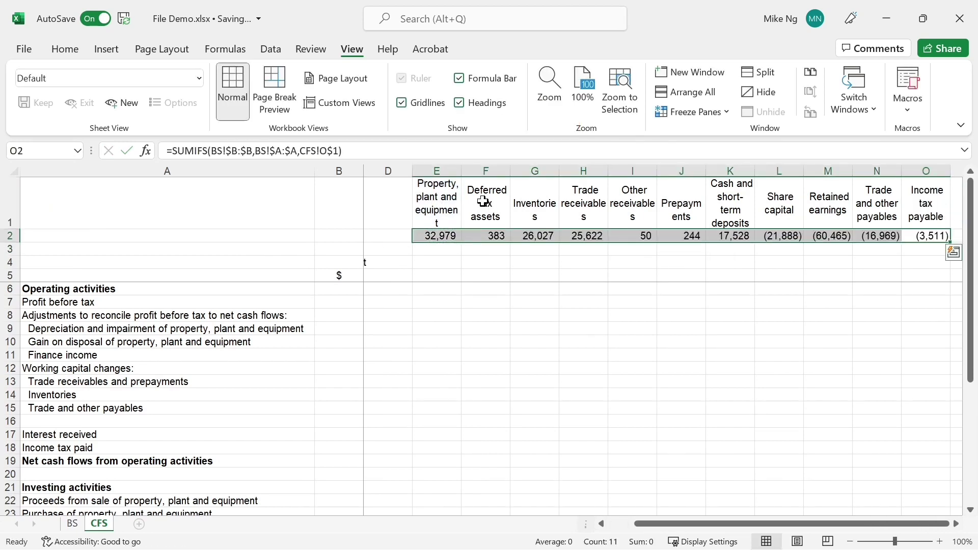
Step: Add a SUM check formula in P2 totalling the CY balances from E2 to O2
{"action": "key", "text": "Right"}
{"action": "type", "text": "=sum("}
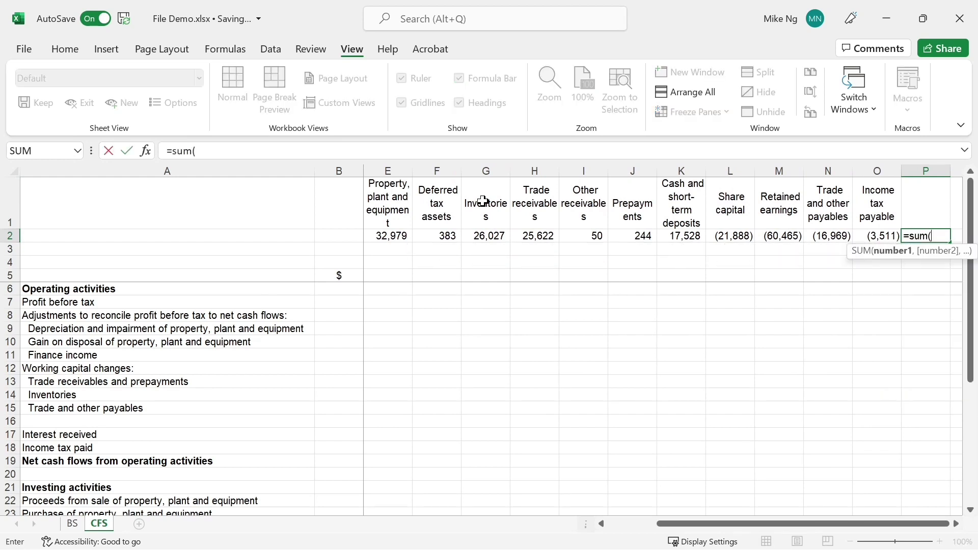
{"action": "key", "text": "Left"}
{"action": "key", "text": "ctrl+shift+Left"}
{"action": "key", "text": "Return"}
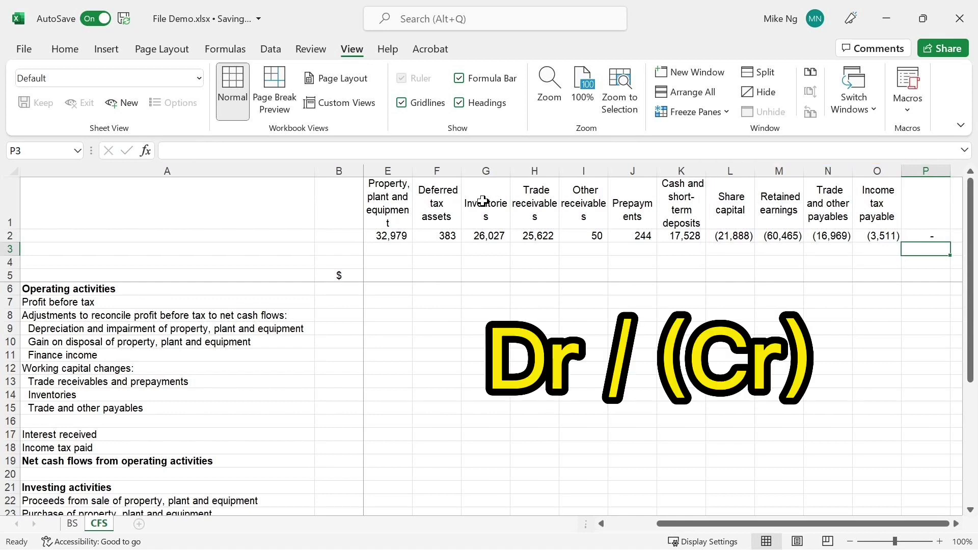
Step: Fill the CY formulas in P2 and E2 down into the PY row and check the prior-year column on the BS sheet
{"action": "key", "text": "Left"}
{"action": "key", "text": "Left"}
{"action": "key", "text": "Left"}
{"action": "key", "text": "Left"}
{"action": "key", "text": "Left"}
{"action": "key", "text": "Left"}
{"action": "key", "text": "Left"}
{"action": "key", "text": "Left"}
{"action": "key", "text": "Left"}
{"action": "key", "text": "Left"}
{"action": "key", "text": "Left"}
{"action": "key", "text": "Left"}
{"action": "key", "text": "Right"}
{"action": "key", "text": "ctrl+d"}
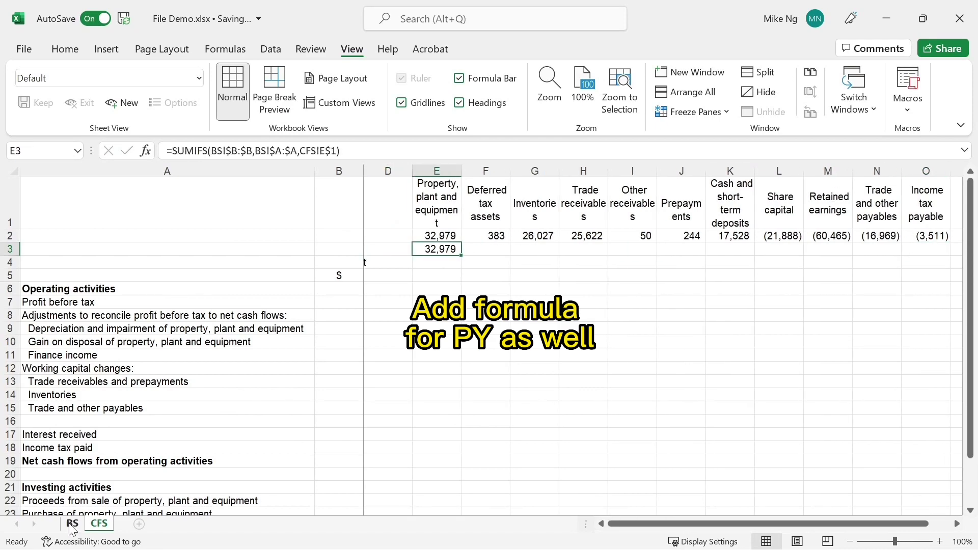
{"action": "left_click", "coordinate": [71, 524]}
{"action": "left_click", "coordinate": [253, 171]}
{"action": "left_click", "coordinate": [98, 524]}
Step: Change the sum range in E3 so the PY formula reads =SUMIFS(BS!$C:$C,BS!$A:$A,CFS!E$1)
{"action": "key", "text": "F2"}
{"action": "key", "text": "ctrl+Left"}
{"action": "key", "text": "ctrl+Left"}
{"action": "key", "text": "ctrl+Left"}
{"action": "key", "text": "ctrl+Left"}
{"action": "key", "text": "ctrl+Left"}
{"action": "key", "text": "ctrl+Left"}
{"action": "key", "text": "ctrl+Left"}
{"action": "key", "text": "ctrl+Left"}
{"action": "key", "text": "shift+Right"}
{"action": "type", "text": "C"}
{"action": "key", "text": "Right"}
{"action": "key", "text": "Right"}
{"action": "key", "text": "shift+Right"}
{"action": "type", "text": "C"}
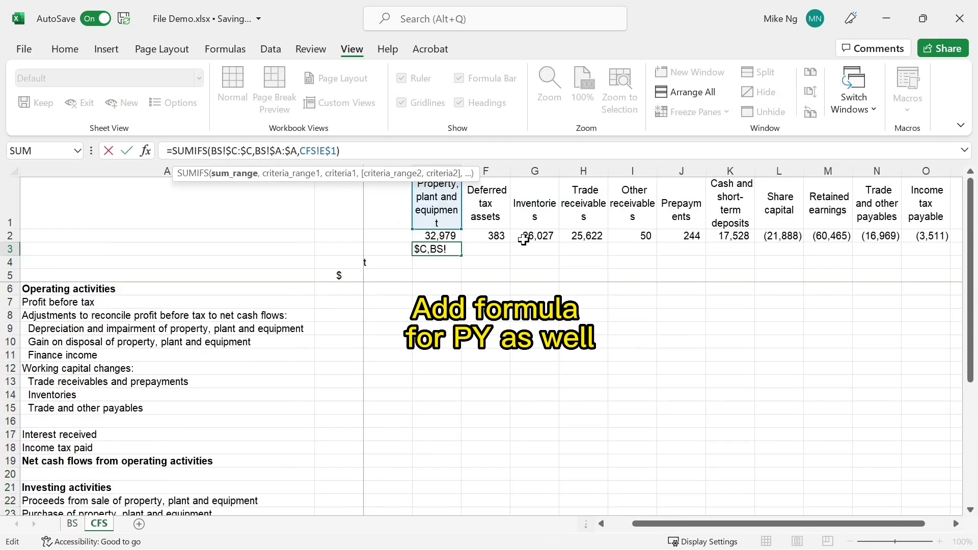
{"action": "key", "text": "Return"}
Step: Copy the PY SUMIFS formula from E3 across row 3 to O3
{"action": "key", "text": "Up"}
{"action": "key", "text": "ctrl+c"}
{"action": "key", "text": "Up"}
{"action": "key", "text": "ctrl+Right"}
{"action": "key", "text": "Down"}
{"action": "key", "text": "Left"}
{"action": "key", "text": "ctrl+shift+Left"}
{"action": "key", "text": "Return"}
Step: Enter the movement formula =E2-E3 in E4
{"action": "key", "text": "Right"}
{"action": "key", "text": "Down"}
{"action": "key", "text": "ctrl+Left"}
{"action": "key", "text": "ctrl+Left"}
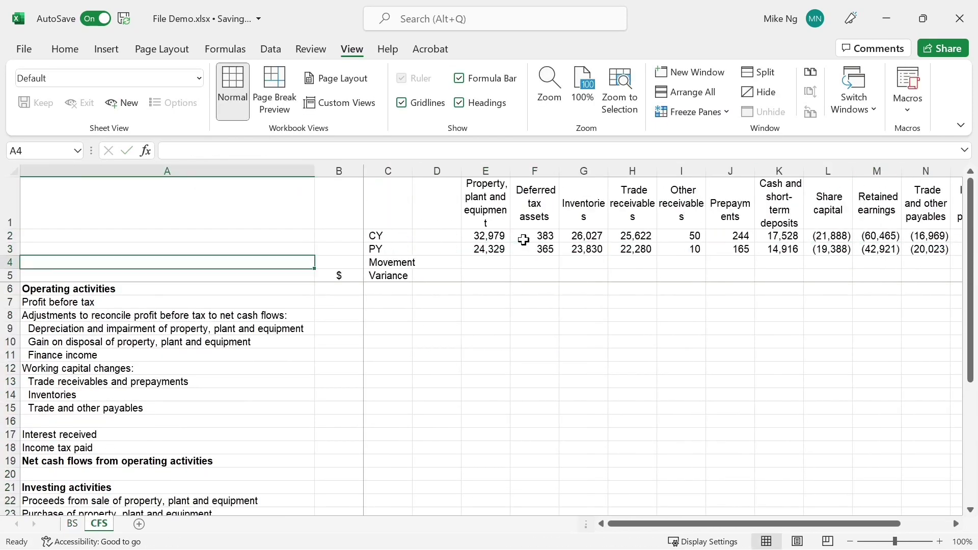
{"action": "key", "text": "Right"}
{"action": "key", "text": "Right"}
{"action": "key", "text": "Right"}
{"action": "key", "text": "Right"}
{"action": "type", "text": "="}
{"action": "key", "text": "Up"}
{"action": "key", "text": "Up"}
{"action": "type", "text": "-"}
Step: Copy the movement formula from E4 across row 4 to O4
{"action": "key", "text": "Up"}
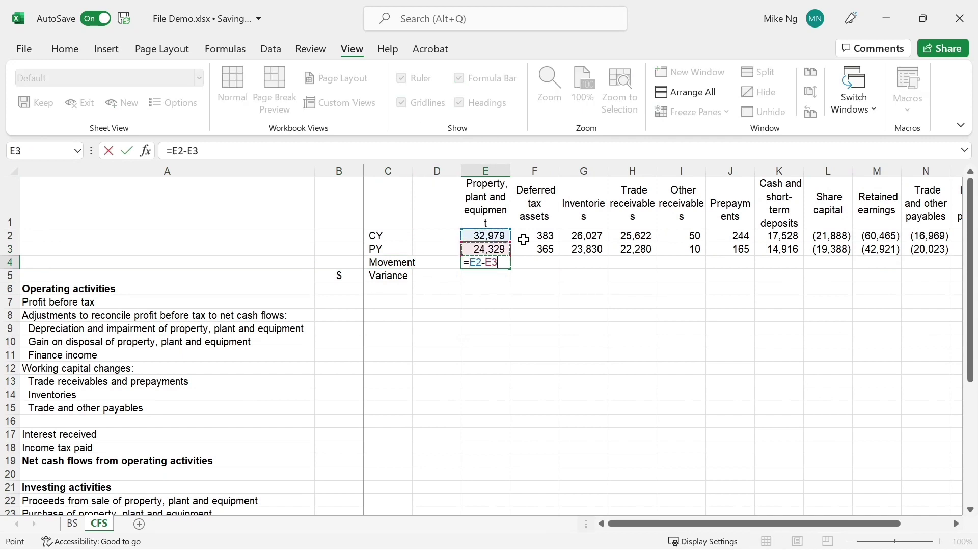
{"action": "key", "text": "ctrl+Return"}
{"action": "key", "text": "ctrl+c"}
{"action": "key", "text": "Up"}
{"action": "key", "text": "ctrl+Right"}
{"action": "key", "text": "Down"}
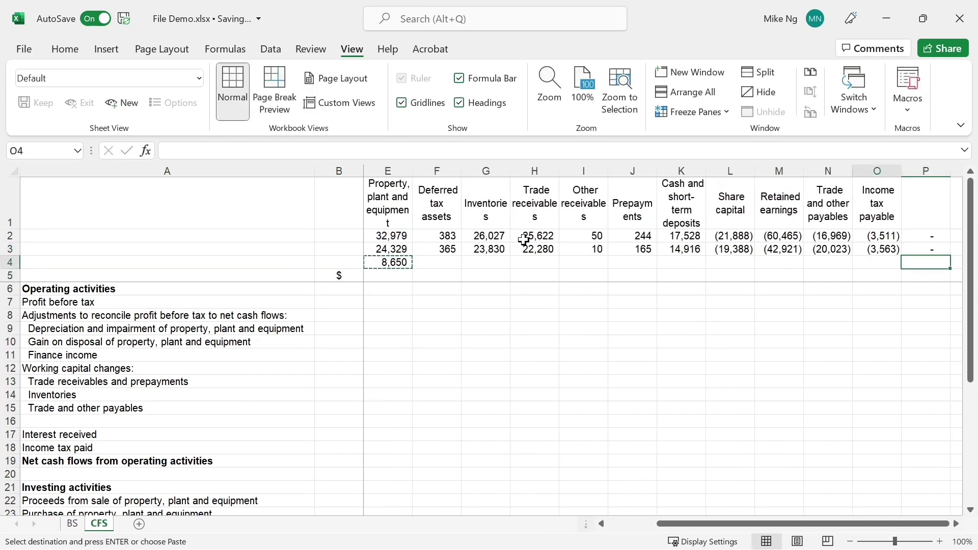
{"action": "key", "text": "ctrl+shift+Left"}
{"action": "key", "text": "Return"}
{"action": "key", "text": "Left"}
{"action": "key", "text": "ctrl+Left"}
{"action": "key", "text": "Left"}
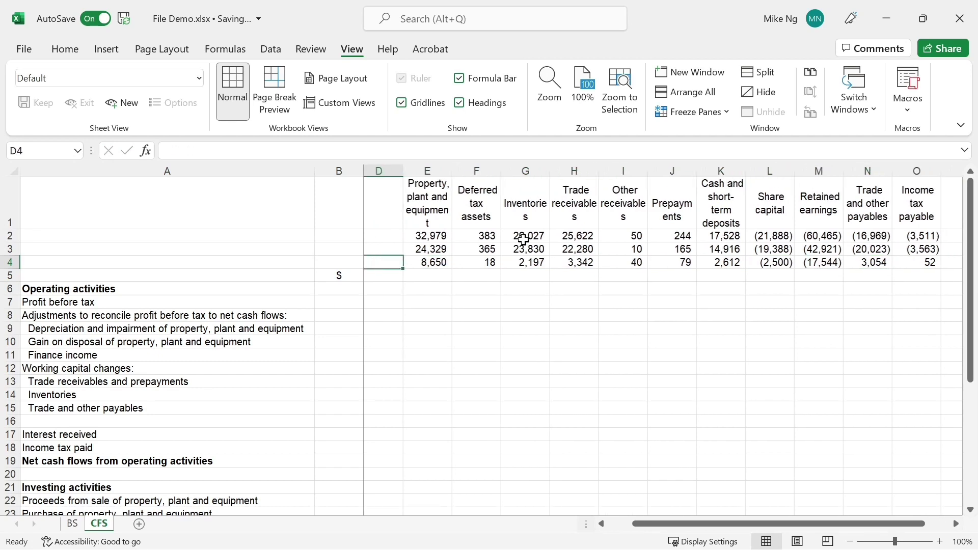
{"action": "key", "text": "alt+h"}
{"action": "key", "text": "o"}
{"action": "key", "text": "u"}
{"action": "key", "text": "l"}
Step: Enter a variance formula in E5 that sums the movement in E4 and the cells below E5 in that column
{"action": "key", "text": "Left"}
{"action": "key", "text": "Down"}
{"action": "key", "text": "Right"}
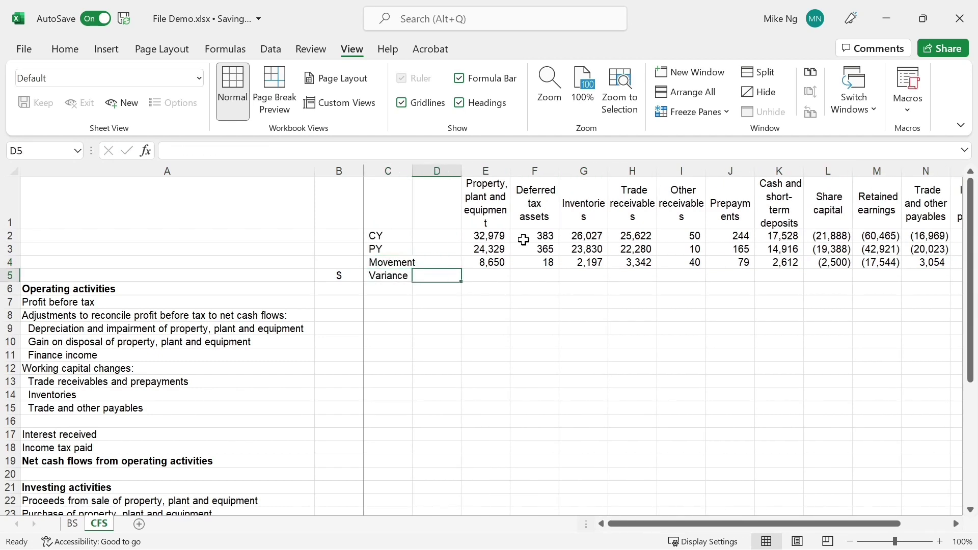
{"action": "key", "text": "Right"}
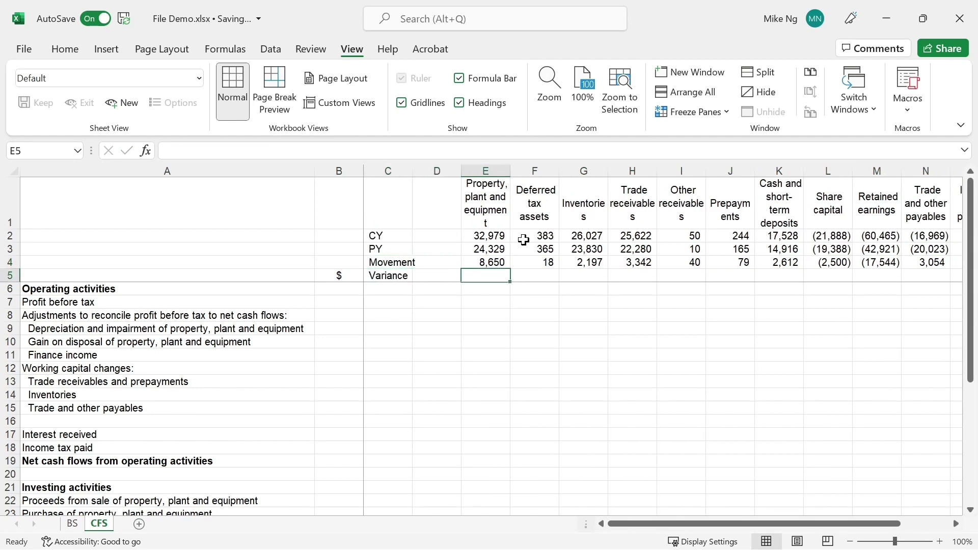
{"action": "type", "text": "=sum("}
{"action": "key", "text": "Up"}
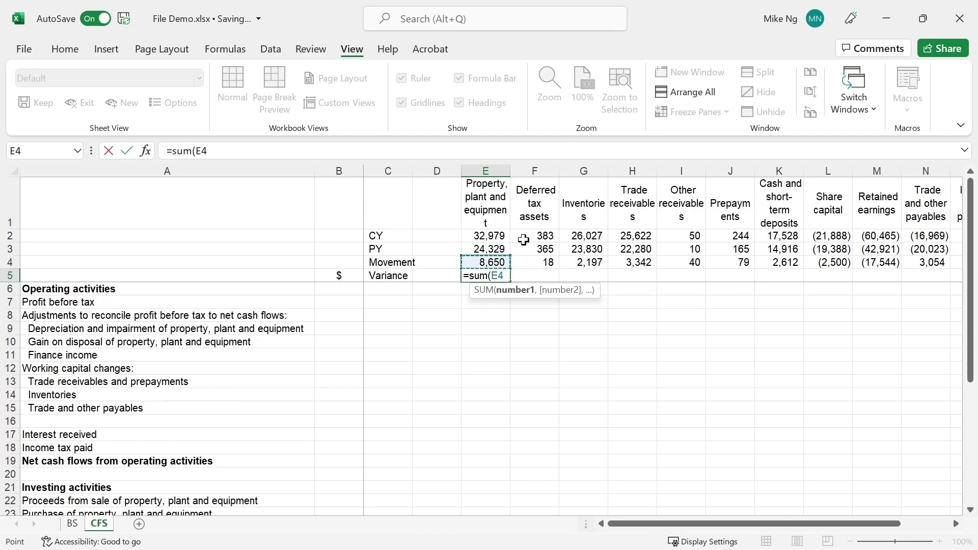
{"action": "type", "text": ","}
{"action": "key", "text": "Down"}
{"action": "key", "text": "ctrl+shift+Down"}
{"action": "key", "text": "Return"}
Step: Copy the variance formula from E5 across row 5 to O5 and into D5
{"action": "key", "text": "Up"}
{"action": "key", "text": "ctrl+c"}
{"action": "key", "text": "Up"}
{"action": "key", "text": "ctrl+Right"}
{"action": "key", "text": "Down"}
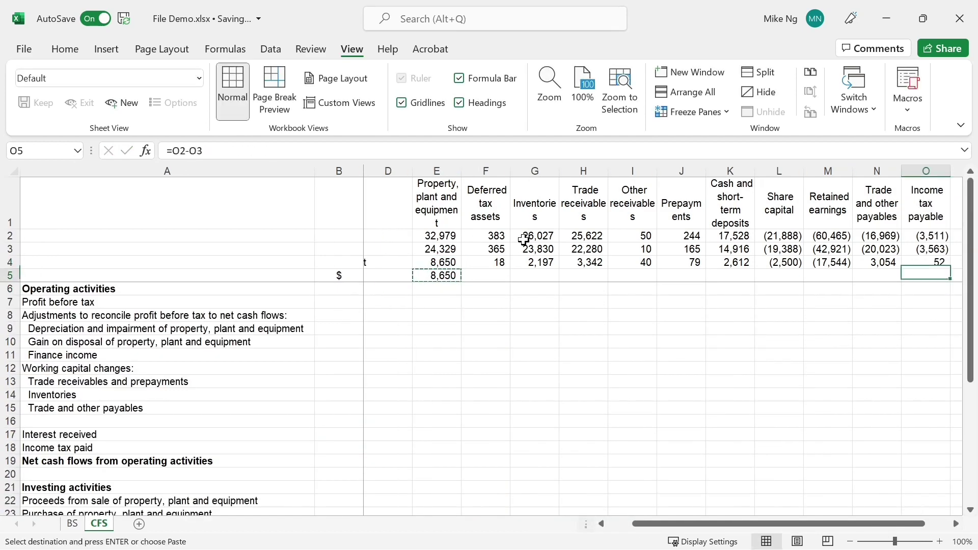
{"action": "key", "text": "ctrl+shift+Left"}
{"action": "key", "text": "ctrl+v"}
{"action": "key", "text": "Right"}
{"action": "key", "text": "ctrl+Left"}
{"action": "key", "text": "ctrl+Left"}
{"action": "key", "text": "ctrl+Left"}
{"action": "key", "text": "Right"}
{"action": "key", "text": "ctrl+v"}
Step: Enter Transfer as the column heading in D1
{"action": "key", "text": "ctrl+Up"}
{"action": "type", "text": "Transfer"}
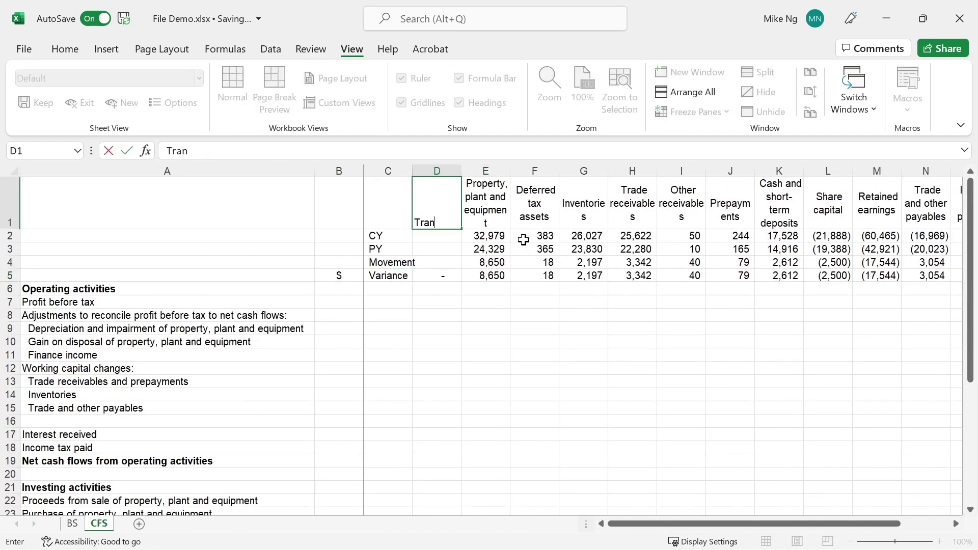
{"action": "key", "text": "Return"}
Step: Add a top border to the subtotal cells in column B: B16, B19, B24, B28 and B32
{"action": "key", "text": "Down"}
{"action": "key", "text": "Down"}
{"action": "key", "text": "Down"}
{"action": "key", "text": "Down"}
{"action": "key", "text": "Down"}
{"action": "key", "text": "Down"}
{"action": "key", "text": "Down"}
{"action": "key", "text": "Down"}
{"action": "key", "text": "Down"}
{"action": "key", "text": "Down"}
{"action": "key", "text": "Down"}
{"action": "key", "text": "Down"}
{"action": "key", "text": "Down"}
{"action": "key", "text": "Down"}
{"action": "key", "text": "Left"}
{"action": "key", "text": "Left"}
{"action": "left_click", "coordinate": [65, 49]}
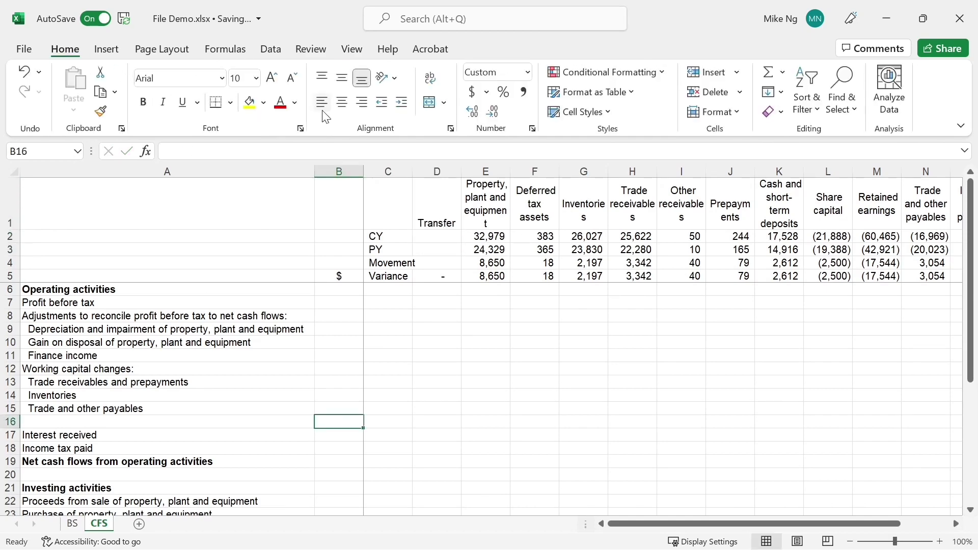
{"action": "left_click", "coordinate": [230, 103]}
{"action": "left_click", "coordinate": [246, 167]}
{"action": "key", "text": "Down"}
{"action": "key", "text": "Down"}
{"action": "key", "text": "Down"}
Step: Enter =SUM(C7:Q7) in B7 to total the Profit before tax row
{"action": "key", "text": "Down"}
{"action": "key", "text": "Down"}
{"action": "key", "text": "Down"}
{"action": "key", "text": "Down"}
{"action": "key", "text": "Down"}
{"action": "key", "text": "Down"}
{"action": "key", "text": "Down"}
{"action": "key", "text": "Down"}
{"action": "key", "text": "Down"}
{"action": "key", "text": "Down"}
{"action": "key", "text": "Down"}
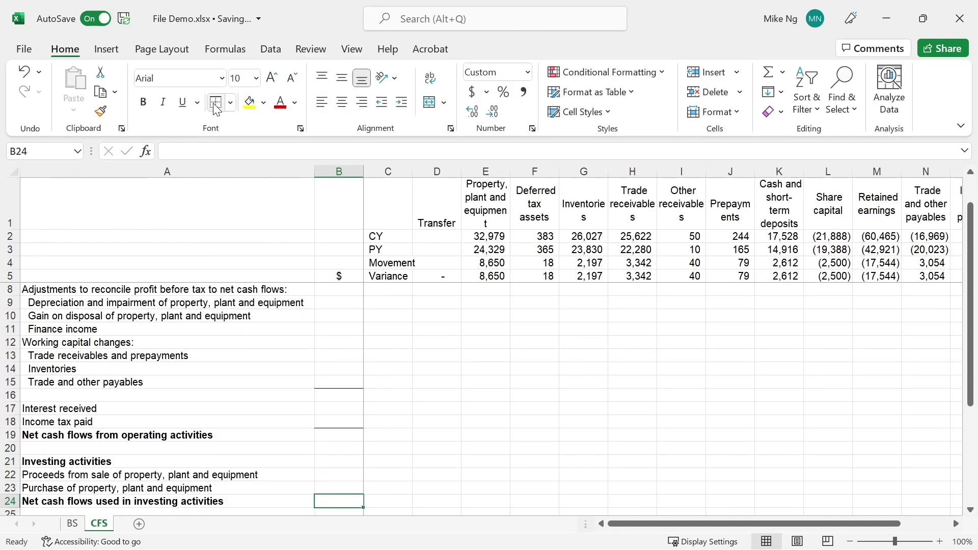
{"action": "key", "text": "ctrl+Up"}
{"action": "key", "text": "Down"}
{"action": "key", "text": "Down"}
{"action": "type", "text": "=sum("}
{"action": "key", "text": "Right"}
{"action": "key", "text": "shift+Right"}
{"action": "key", "text": "shift+Right"}
{"action": "key", "text": "shift+Right"}
{"action": "key", "text": "shift+Right"}
{"action": "key", "text": "shift+Right"}
{"action": "key", "text": "shift+Right"}
{"action": "key", "text": "shift+Right"}
{"action": "key", "text": "shift+Right"}
{"action": "key", "text": "shift+Right"}
{"action": "key", "text": "shift+Right"}
{"action": "key", "text": "shift+Right"}
{"action": "key", "text": "shift+Right"}
{"action": "key", "text": "shift+Right"}
{"action": "key", "text": "shift+Right"}
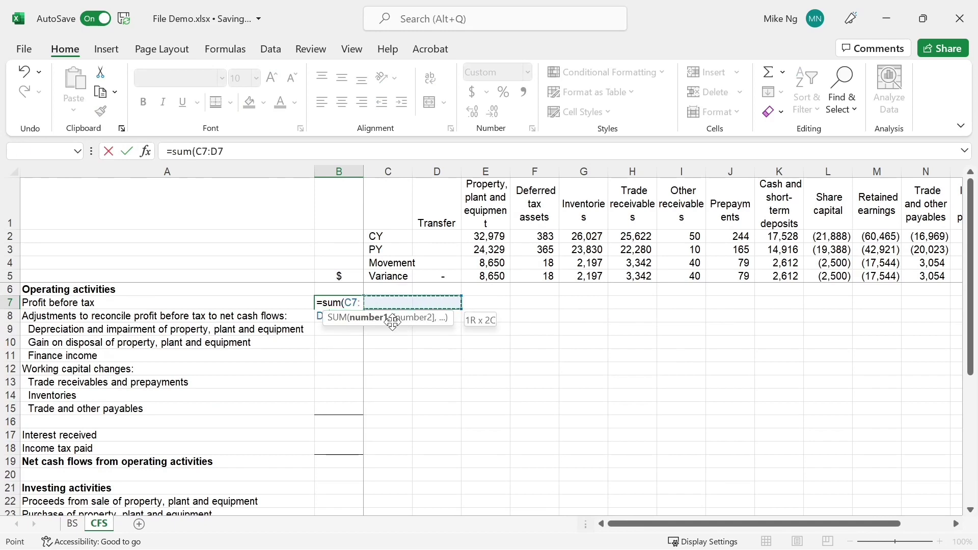
{"action": "key", "text": "Return"}
{"action": "key", "text": "Up"}
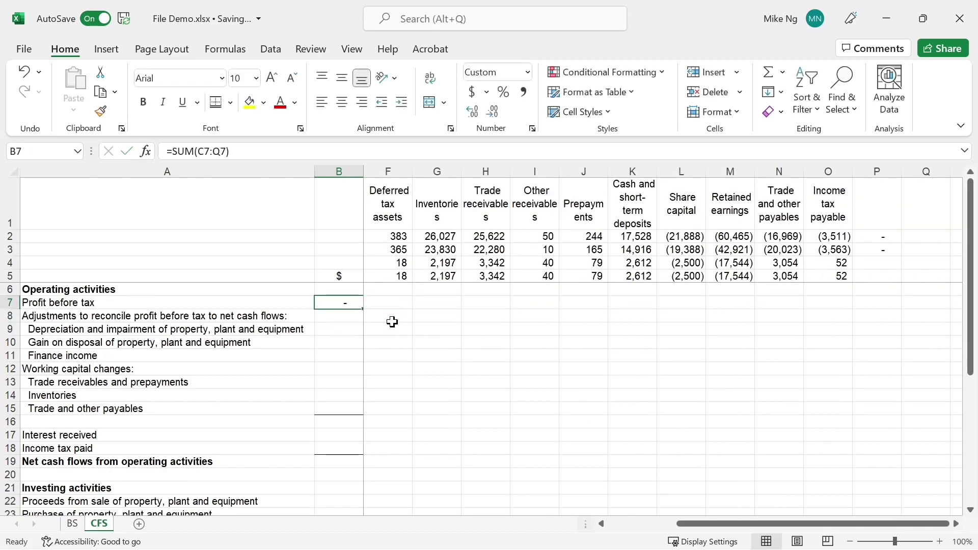
Step: Copy the row total formula from B7 to the other operating, investing and financing line items in column B down to B27
{"action": "key", "text": "ctrl+c"}
{"action": "key", "text": "Down"}
{"action": "key", "text": "Down"}
{"action": "key", "text": "ctrl+v"}
{"action": "key", "text": "Down"}
{"action": "key", "text": "ctrl+v"}
{"action": "key", "text": "Down"}
{"action": "key", "text": "ctrl+v"}
{"action": "key", "text": "Down"}
{"action": "key", "text": "Down"}
{"action": "key", "text": "ctrl+v"}
{"action": "key", "text": "Down"}
{"action": "key", "text": "ctrl+v"}
Step: Enter a SUM formula over B16:B18 in B19 for the net cash flows from operating activities
{"action": "key", "text": "Down"}
{"action": "key", "text": "ctrl+v"}
{"action": "key", "text": "Down"}
{"action": "key", "text": "Down"}
{"action": "key", "text": "ctrl+v"}
{"action": "key", "text": "Down"}
{"action": "key", "text": "ctrl+v"}
{"action": "key", "text": "Down"}
{"action": "key", "text": "Down"}
{"action": "key", "text": "Down"}
{"action": "key", "text": "Down"}
{"action": "key", "text": "ctrl+v"}
{"action": "key", "text": "Down"}
{"action": "key", "text": "ctrl+v"}
{"action": "key", "text": "Down"}
{"action": "key", "text": "Down"}
{"action": "key", "text": "Down"}
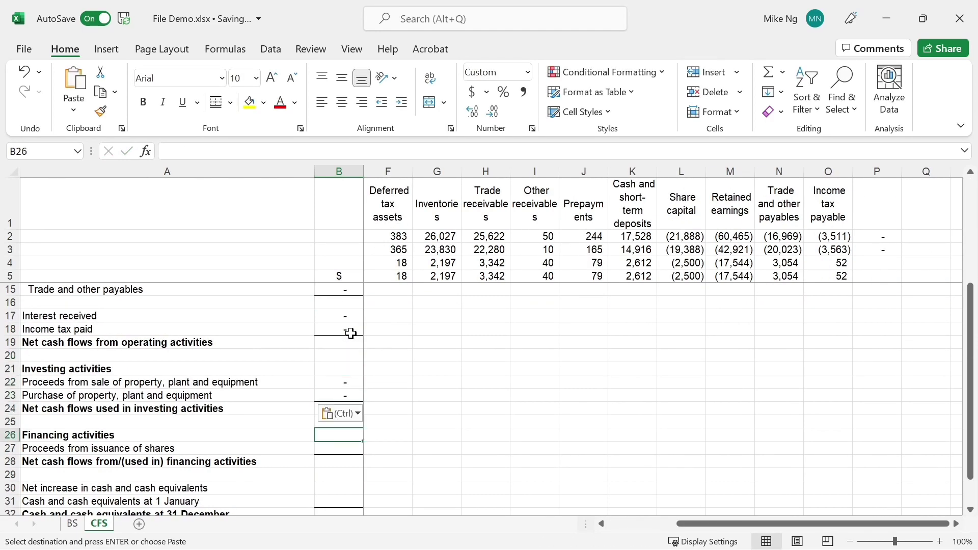
{"action": "key", "text": "Down"}
{"action": "key", "text": "ctrl+v"}
{"action": "key", "text": "Escape"}
Step: Enter a SUM formula in B16 to subtotal the operating lines above it
{"action": "scroll", "coordinate": [350, 333], "scroll_direction": "up", "scroll_amount": 3}
{"action": "left_click", "coordinate": [351, 421]}
{"action": "type", "text": "=sum("}
{"action": "key", "text": "Up"}
{"action": "key", "text": "shift+Up"}
{"action": "key", "text": "shift+Up"}
{"action": "key", "text": "shift+Up"}
{"action": "key", "text": "shift+Up"}
{"action": "key", "text": "shift+Up"}
{"action": "key", "text": "shift+Up"}
{"action": "key", "text": "shift+Up"}
{"action": "key", "text": "shift+Up"}
{"action": "key", "text": "Return"}
Step: Enter a SUM formula over B22:B23 in B24 for the net cash flows used in investing activities
{"action": "key", "text": "Down"}
{"action": "key", "text": "Down"}
{"action": "type", "text": "=sum("}
{"action": "key", "text": "Up"}
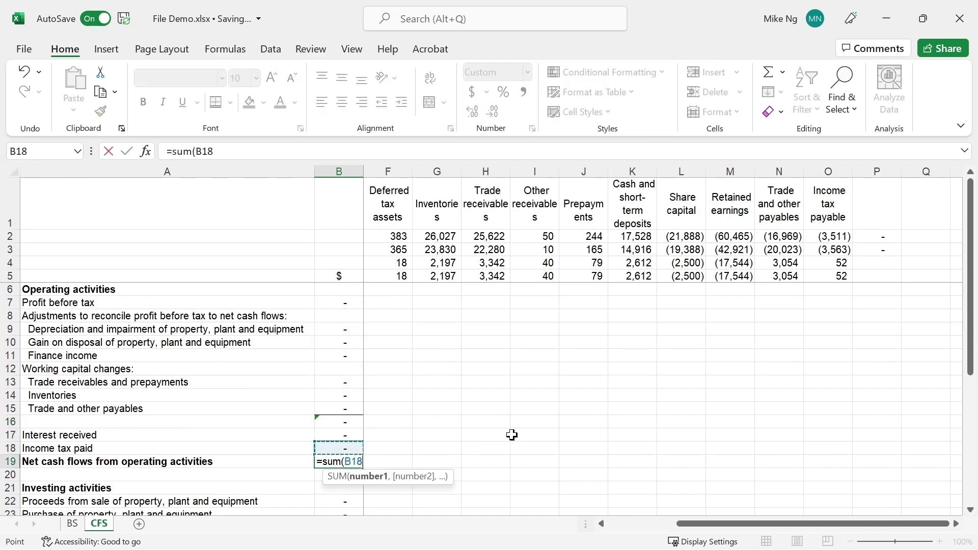
{"action": "key", "text": "shift+Up"}
{"action": "key", "text": "shift+Up"}
{"action": "key", "text": "Return"}
Step: Enter a SUM formula in B28 for the net cash flows from/(used in) financing activities
{"action": "key", "text": "Down"}
{"action": "key", "text": "Down"}
{"action": "key", "text": "Down"}
{"action": "key", "text": "Down"}
{"action": "type", "text": "=sum("}
{"action": "key", "text": "Up"}
{"action": "key", "text": "shift+Up"}
{"action": "key", "text": "Return"}
{"action": "key", "text": "Down"}
{"action": "key", "text": "Down"}
{"action": "key", "text": "Down"}
{"action": "type", "text": "=sum("}
Step: Enter a SUM formula in B30 adding the operating, investing and financing net cash flows as the net increase in cash
{"action": "key", "text": "Up"}
{"action": "key", "text": "Return"}
{"action": "key", "text": "Down"}
{"action": "type", "text": "=sum("}
{"action": "key", "text": "Up"}
{"action": "key", "text": "Up"}
{"action": "key", "text": "Up"}
{"action": "key", "text": "Up"}
{"action": "key", "text": "Up"}
{"action": "key", "text": "Up"}
{"action": "key", "text": "Up"}
{"action": "key", "text": "Up"}
{"action": "key", "text": "Up"}
{"action": "key", "text": "Up"}
{"action": "key", "text": "Up"}
{"action": "key", "text": "comma"}
{"action": "key", "text": "Up"}
{"action": "key", "text": "Up"}
{"action": "key", "text": "Up"}
{"action": "key", "text": "Up"}
{"action": "key", "text": "Up"}
{"action": "key", "text": "Up"}
{"action": "key", "text": "comma"}
{"action": "key", "text": "Up"}
{"action": "key", "text": "Up"}
{"action": "key", "text": "Return"}
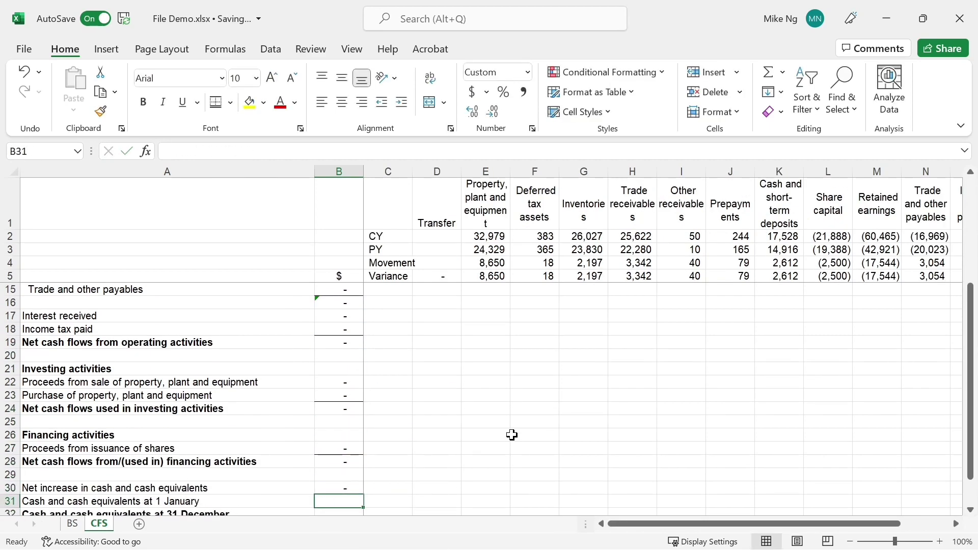
Step: Link cash and cash equivalents at 1 January in B31 to the PY cash and short-term deposits balance with =K3
{"action": "type", "text": "="}
{"action": "left_click", "coordinate": [787, 250]}
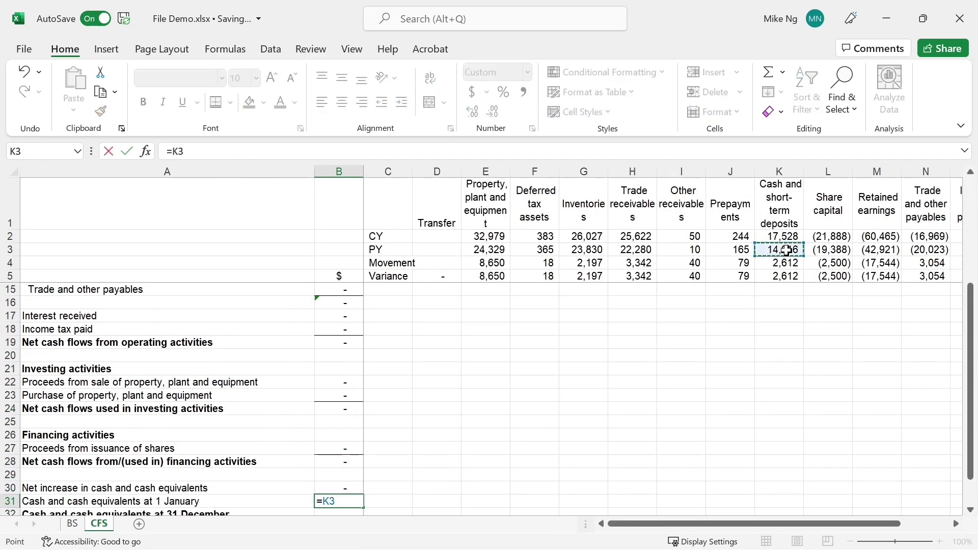
{"action": "key", "text": "Return"}
Step: Enter a SUM formula over B30:B31 in B32 for cash and cash equivalents at 31 December
{"action": "type", "text": "=sum("}
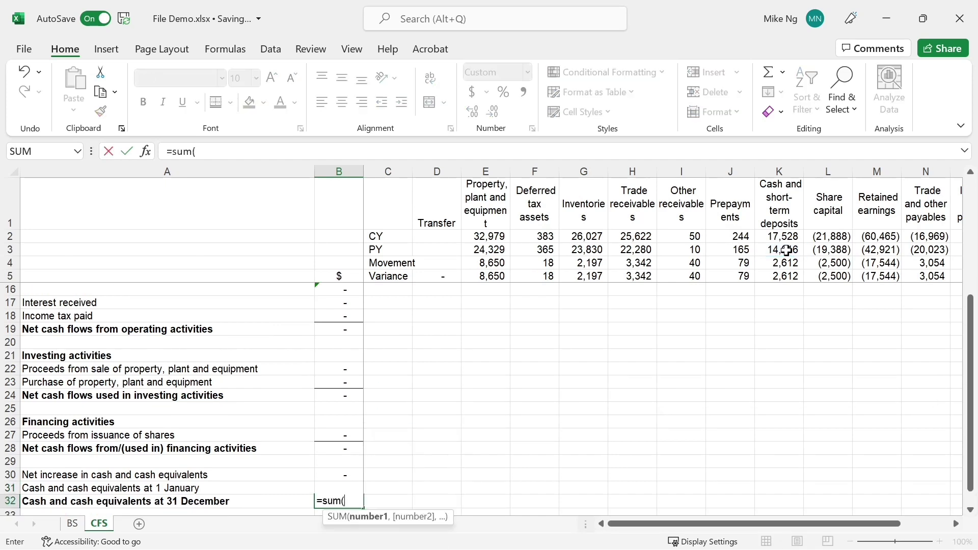
{"action": "key", "text": "Up"}
{"action": "key", "text": "shift+Up"}
{"action": "key", "text": "Return"}
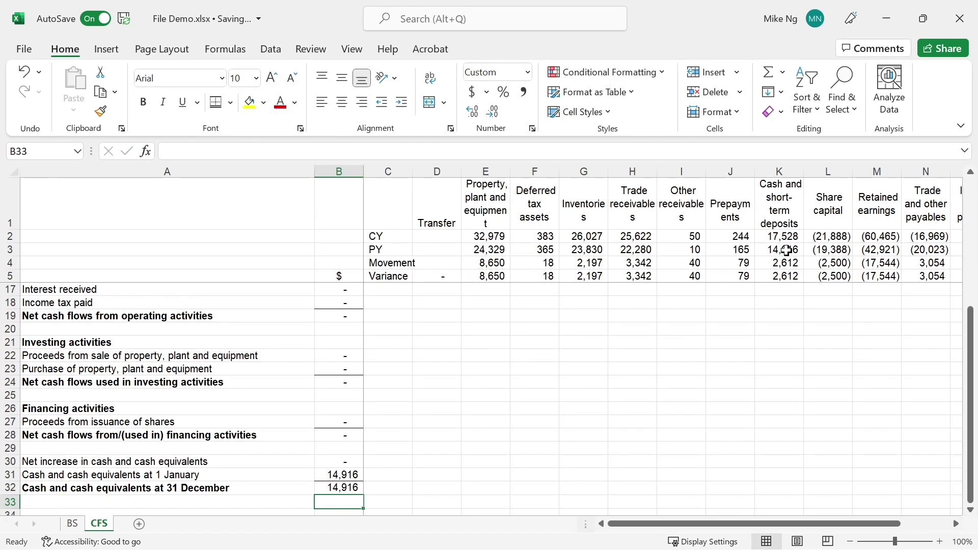
Step: Add a check in B33 that subtracts the CY cash and short-term deposits balance in K2 from B32
{"action": "type", "text": "="}
{"action": "key", "text": "Up"}
{"action": "type", "text": "-"}
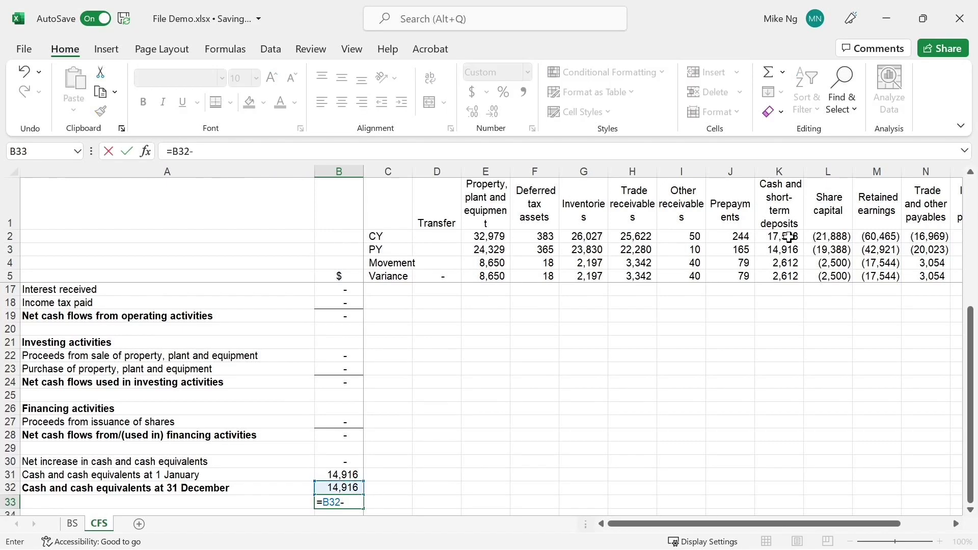
{"action": "left_click", "coordinate": [787, 237]}
{"action": "key", "text": "Return"}
Step: Enter -M4 in M7 to allocate the reversed retained earnings movement to profit before tax
{"action": "scroll", "coordinate": [789, 305], "scroll_direction": "up", "scroll_amount": 4}
{"action": "left_click", "coordinate": [876, 302]}
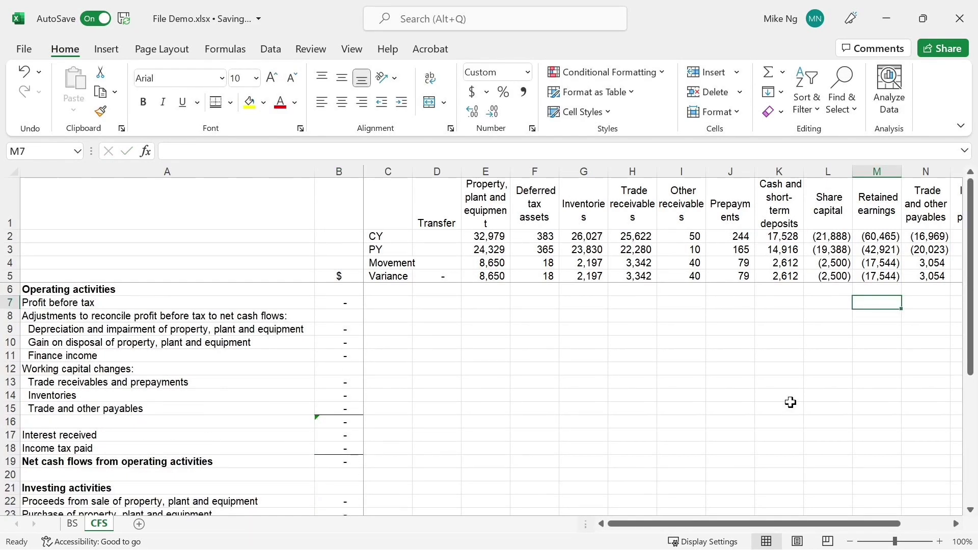
{"action": "type", "text": "-"}
{"action": "key", "text": "Up"}
{"action": "key", "text": "Up"}
{"action": "key", "text": "Up"}
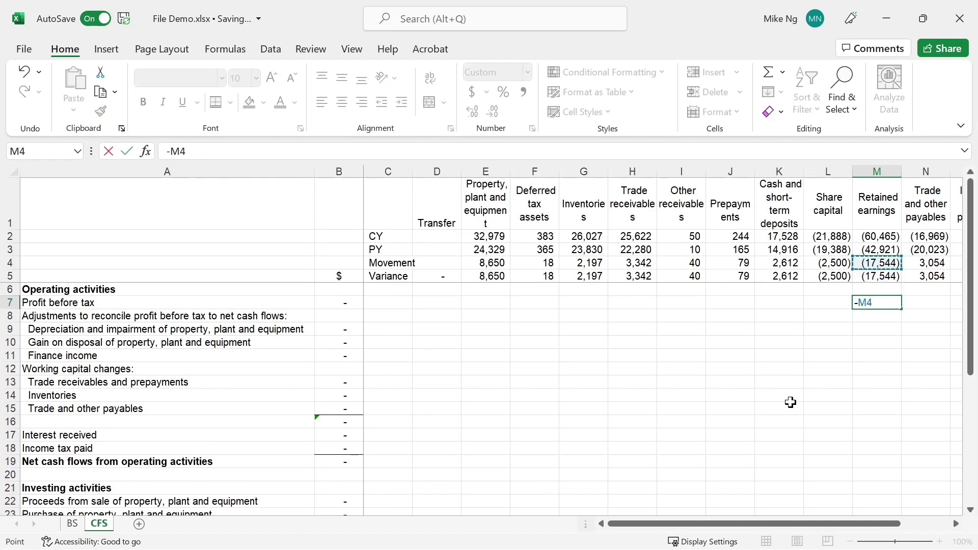
{"action": "key", "text": "Return"}
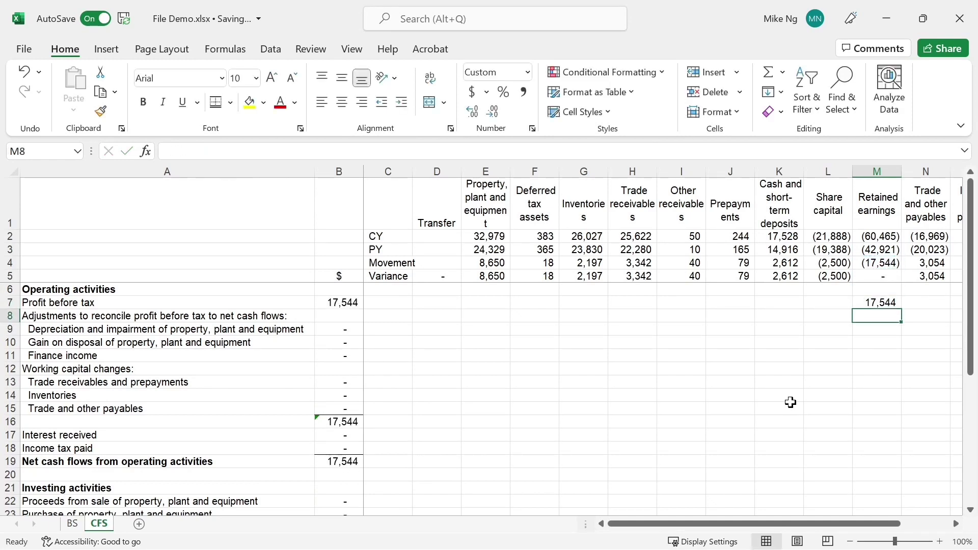
Step: Enter -F4 in F7 to allocate the reversed deferred tax assets movement to profit before tax
{"action": "key", "text": "Up"}
{"action": "key", "text": "Left"}
{"action": "key", "text": "Left"}
{"action": "key", "text": "Left"}
{"action": "key", "text": "Left"}
{"action": "key", "text": "Left"}
{"action": "key", "text": "Left"}
{"action": "key", "text": "Left"}
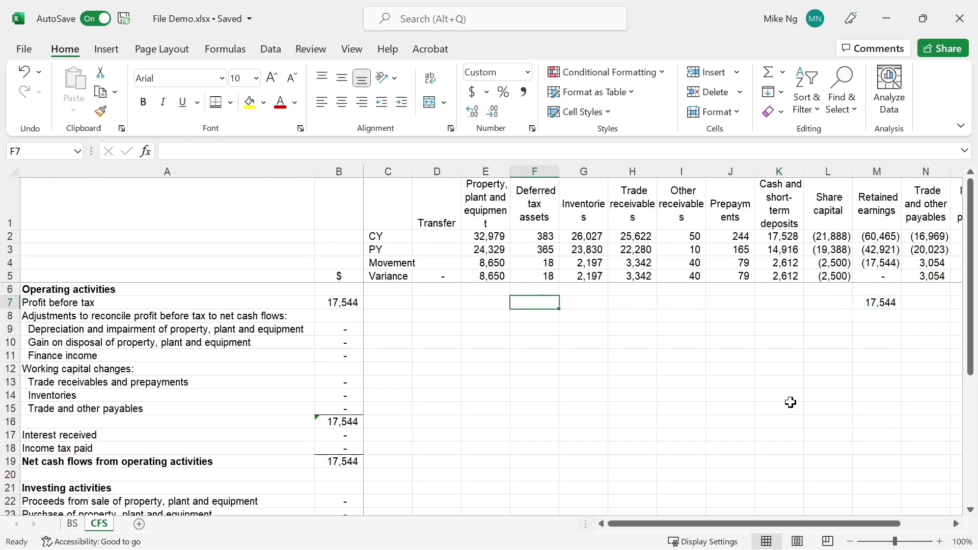
{"action": "type", "text": "-"}
{"action": "key", "text": "Up"}
{"action": "key", "text": "Up"}
{"action": "key", "text": "Up"}
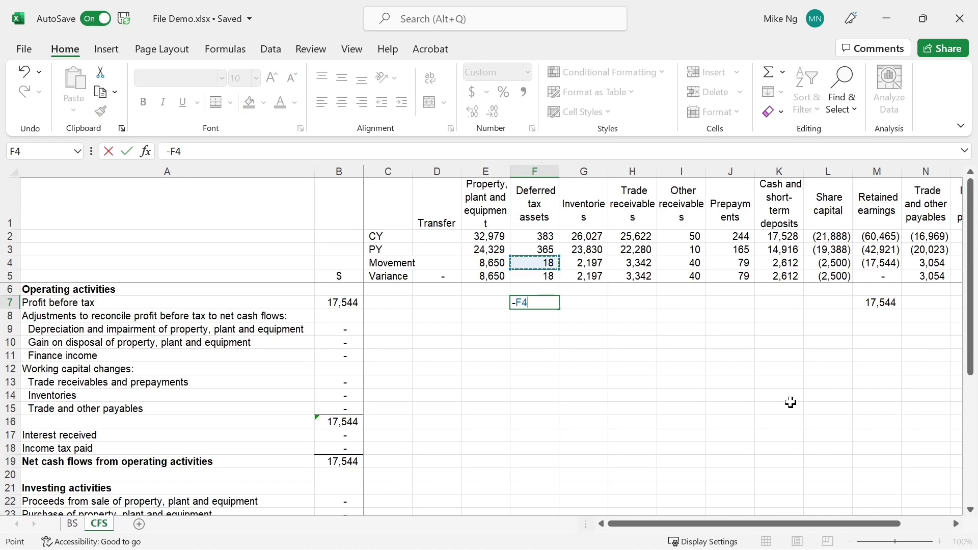
{"action": "key", "text": "Up"}
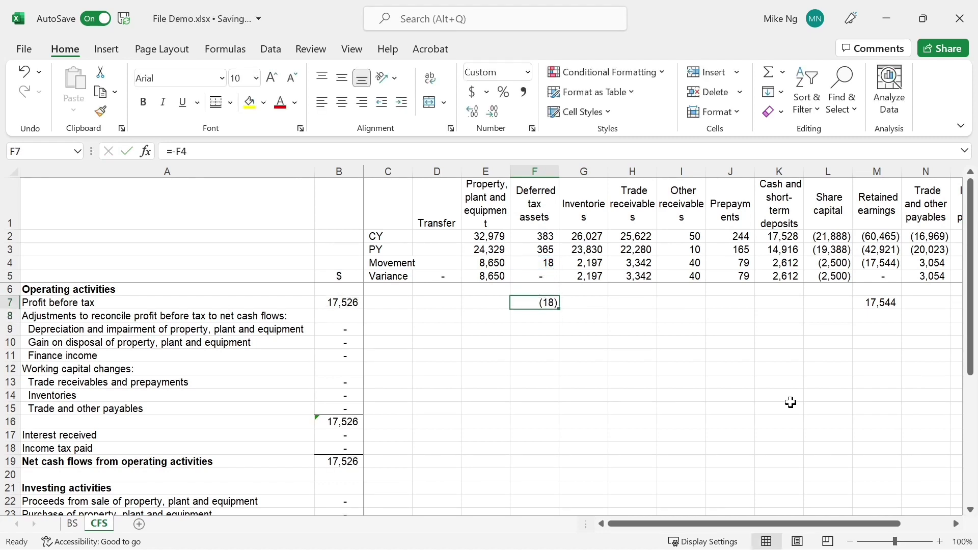
Step: Enter 50 in O7, the profit before tax row of the income tax payable column
{"action": "key", "text": "Right"}
{"action": "key", "text": "Right"}
{"action": "key", "text": "Right"}
{"action": "key", "text": "Right"}
{"action": "key", "text": "Right"}
{"action": "key", "text": "Right"}
{"action": "key", "text": "Right"}
{"action": "key", "text": "Right"}
{"action": "key", "text": "Right"}
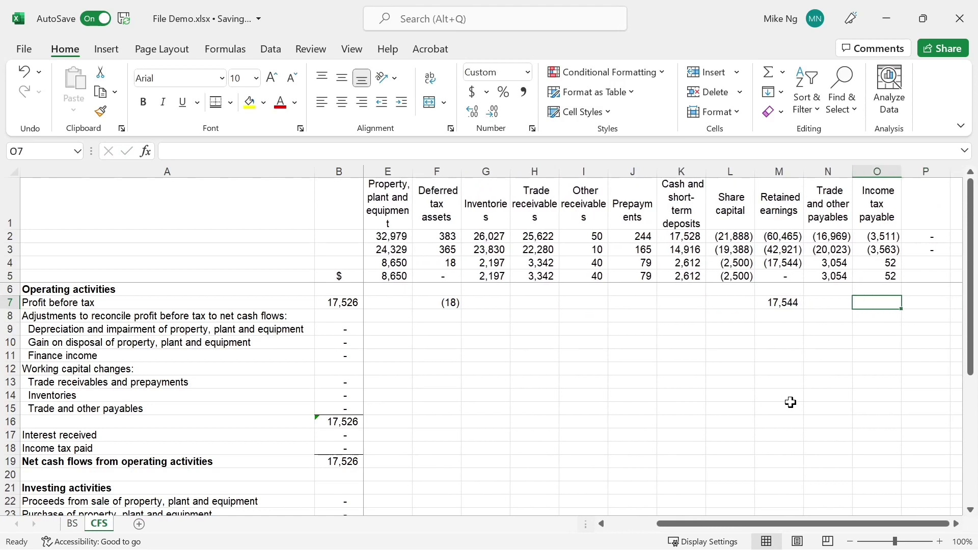
{"action": "type", "text": "50"}
{"action": "key", "text": "Return"}
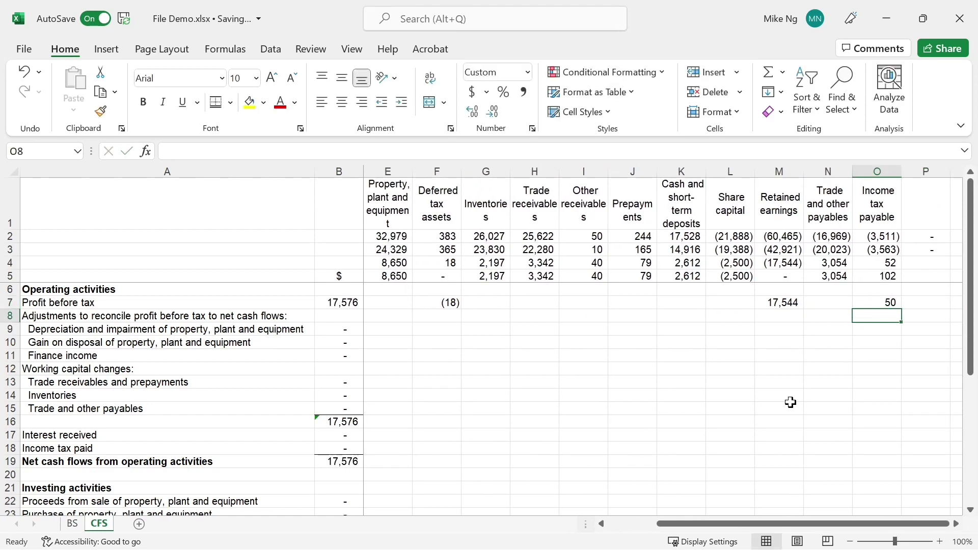
Step: Go to the row for depreciation and impairment of property, plant and equipment
{"action": "key", "text": "Up"}
{"action": "key", "text": "Left"}
{"action": "key", "text": "Left"}
{"action": "key", "text": "Left"}
{"action": "key", "text": "Left"}
{"action": "key", "text": "Left"}
{"action": "key", "text": "Left"}
{"action": "key", "text": "Left"}
{"action": "key", "text": "Left"}
{"action": "key", "text": "Left"}
{"action": "key", "text": "Left"}
{"action": "key", "text": "Left"}
{"action": "key", "text": "Left"}
{"action": "key", "text": "Left"}
{"action": "key", "text": "Left"}
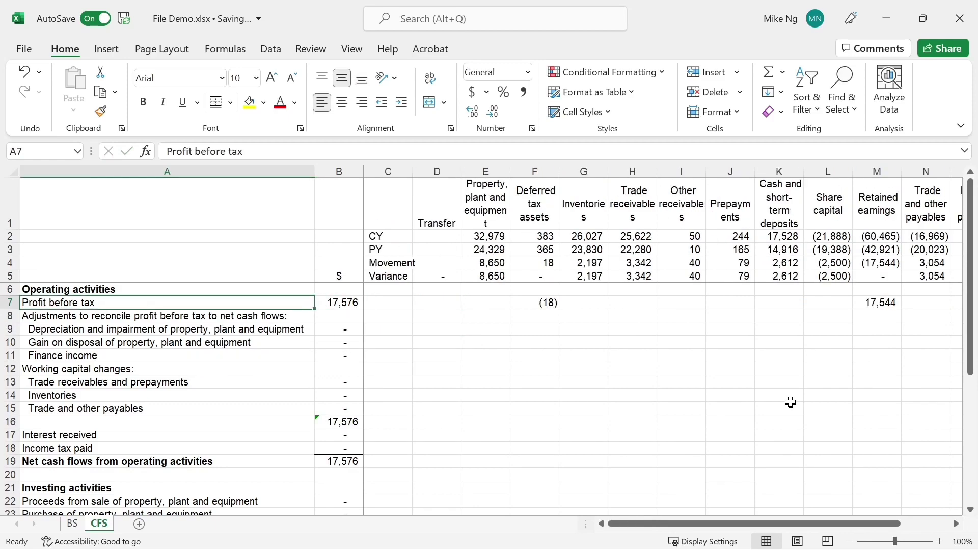
{"action": "key", "text": "Right"}
{"action": "key", "text": "Down"}
{"action": "key", "text": "Down"}
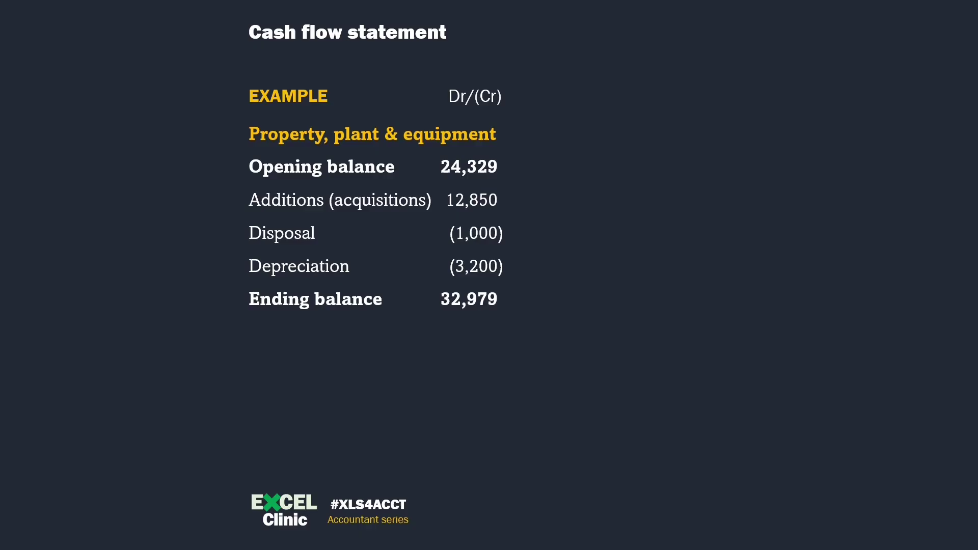